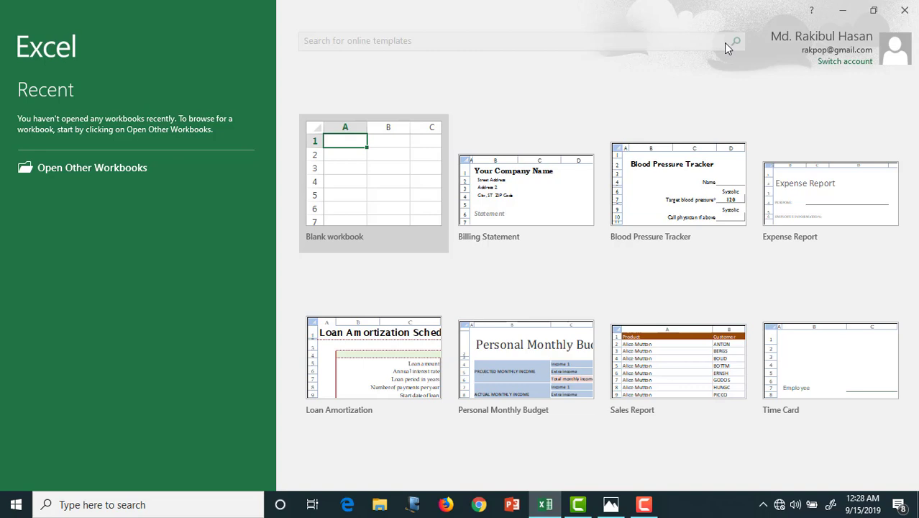
# Create a new blank workbook.
pyautogui.click(387, 206)
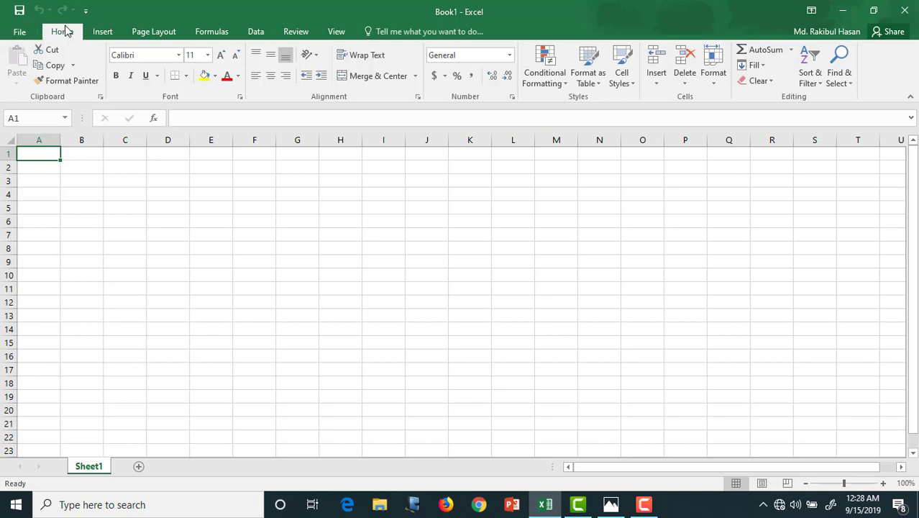
# Examine the commands available for inserting, page layout, formulas, data, review and view, ending on the Home commands.
pyautogui.click(105, 34)
pyautogui.click(147, 33)
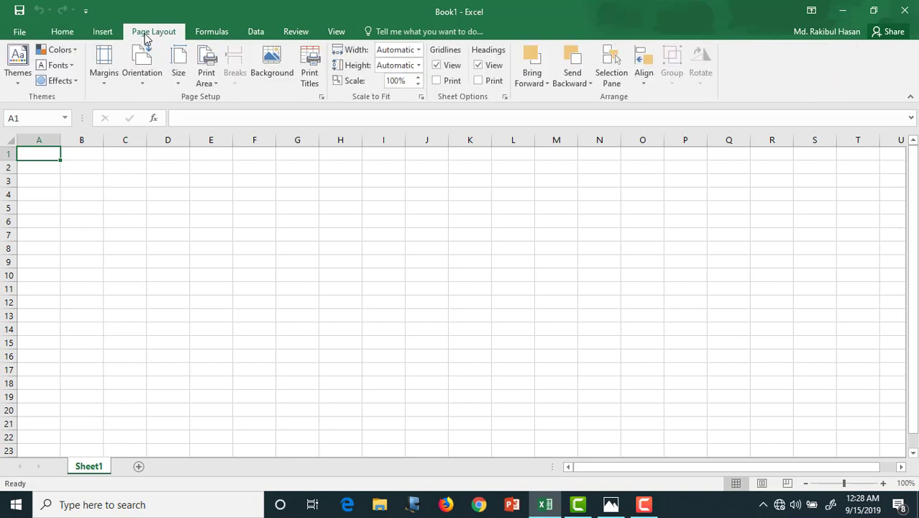
pyautogui.click(213, 35)
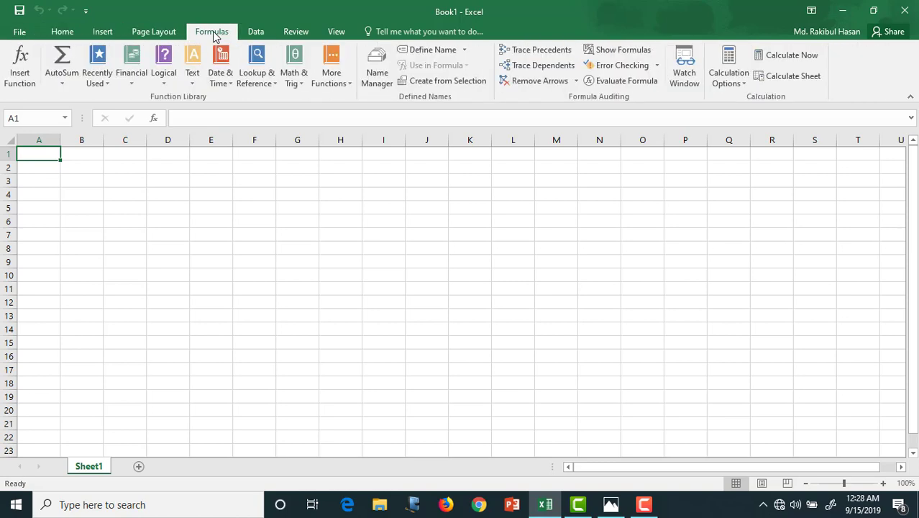
pyautogui.click(253, 33)
pyautogui.click(296, 33)
pyautogui.click(332, 33)
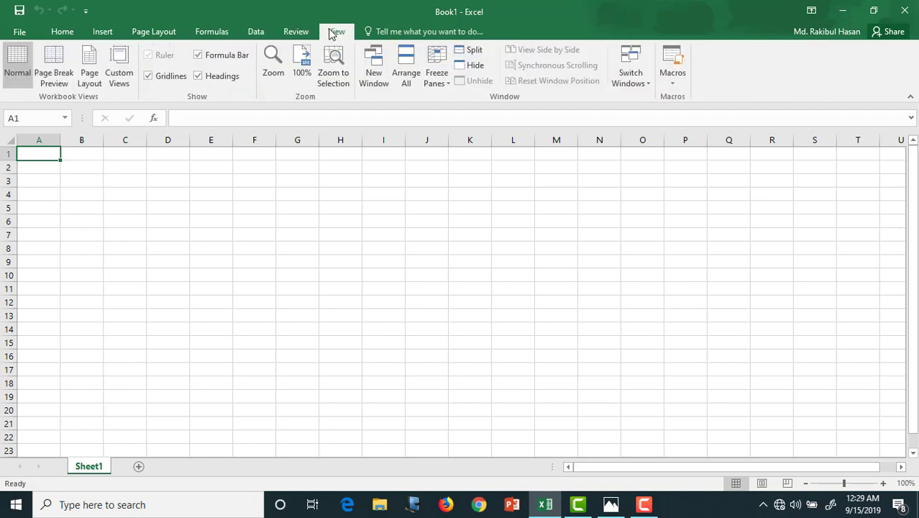
pyautogui.click(72, 34)
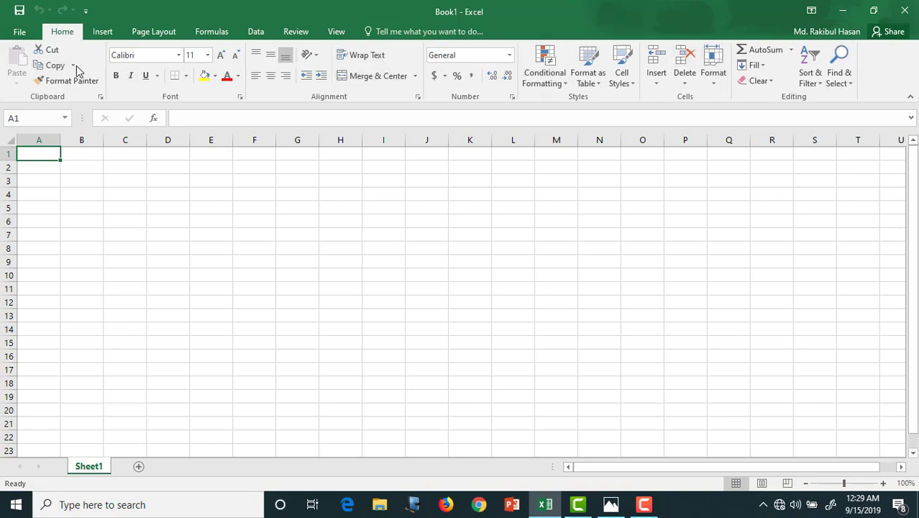
pyautogui.click(101, 32)
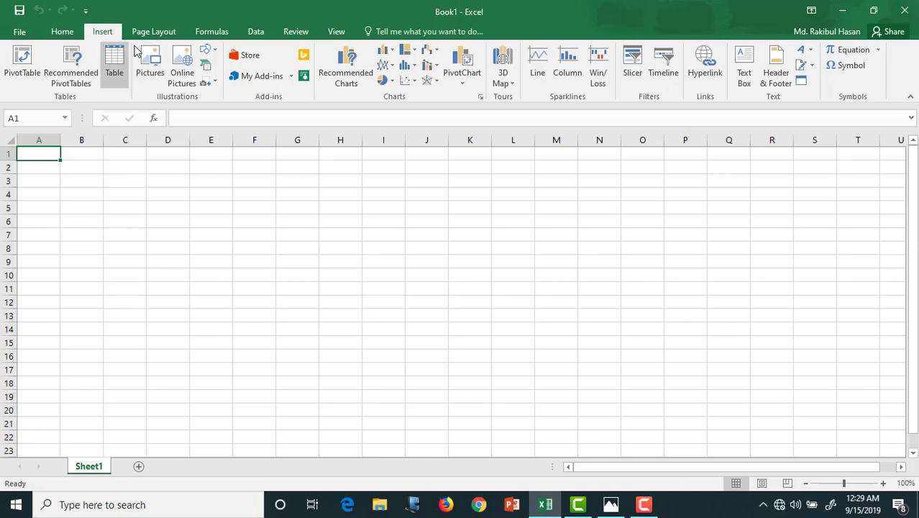
pyautogui.click(153, 31)
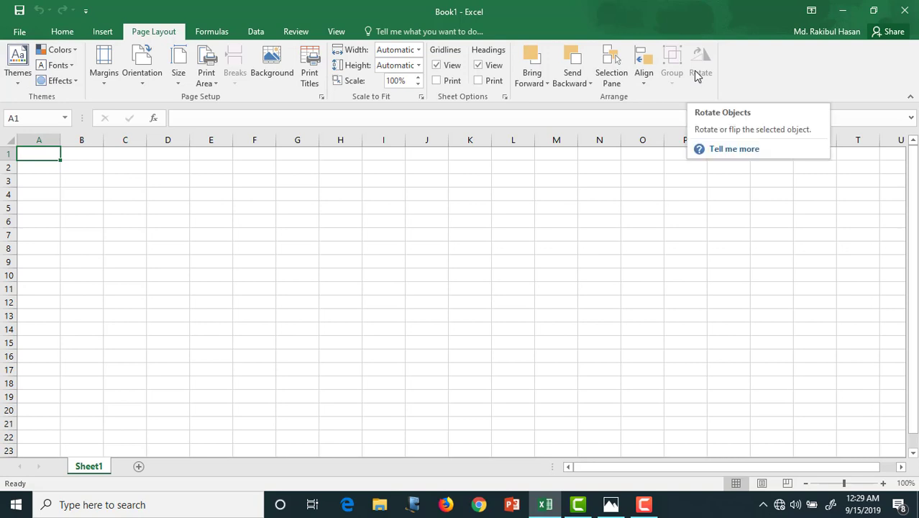
pyautogui.click(62, 32)
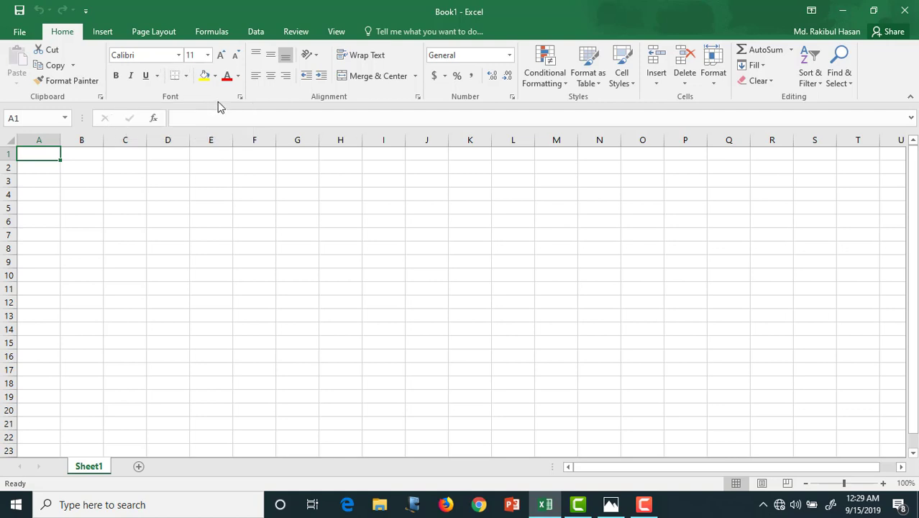
# Examine the alignment settings in the Format Cells dialog and close it without changing anything.
pyautogui.click(416, 97)
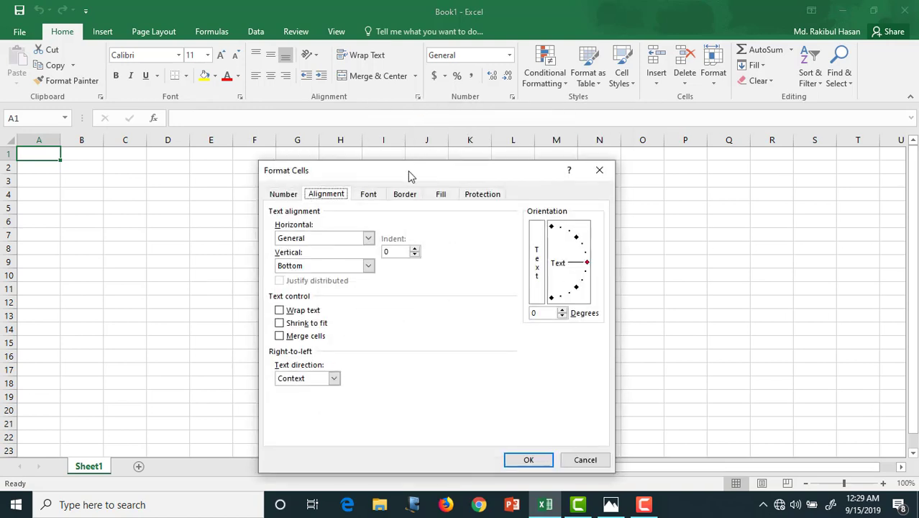
pyautogui.moveTo(408, 170); pyautogui.dragTo(408, 138)
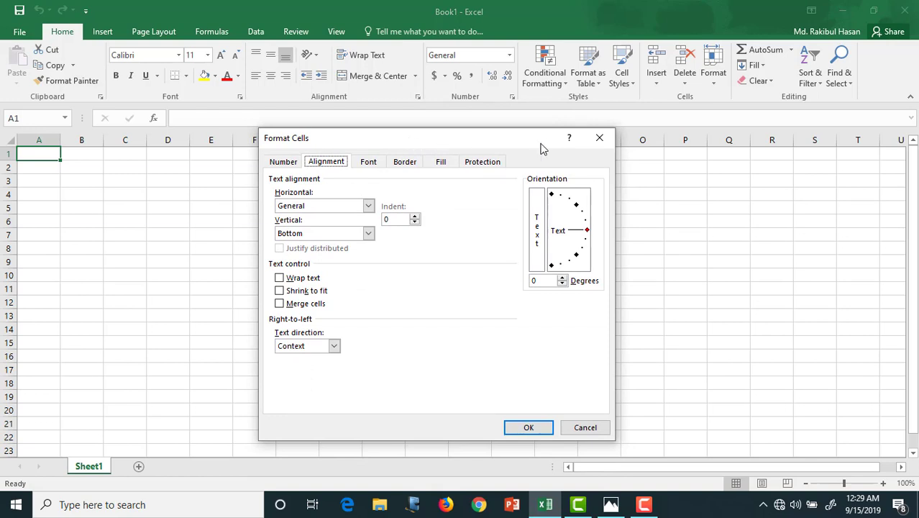
pyautogui.click(597, 140)
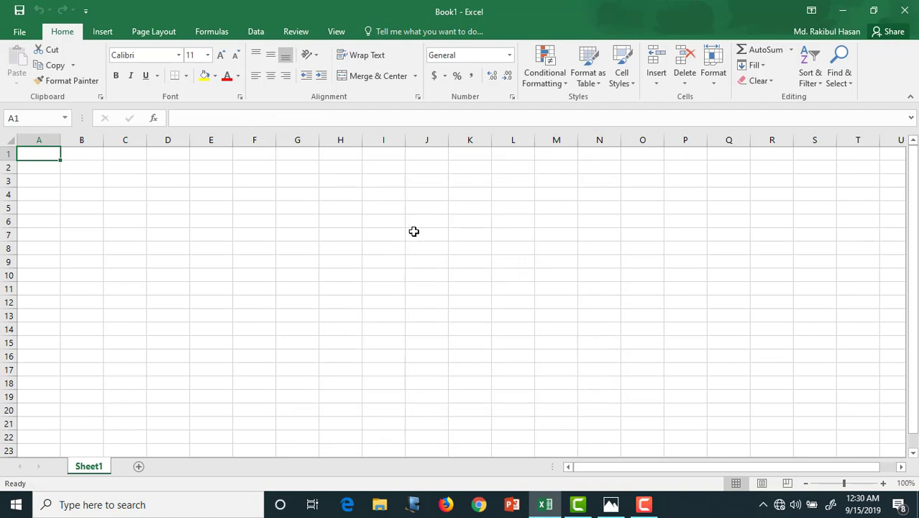
pyautogui.click(418, 96)
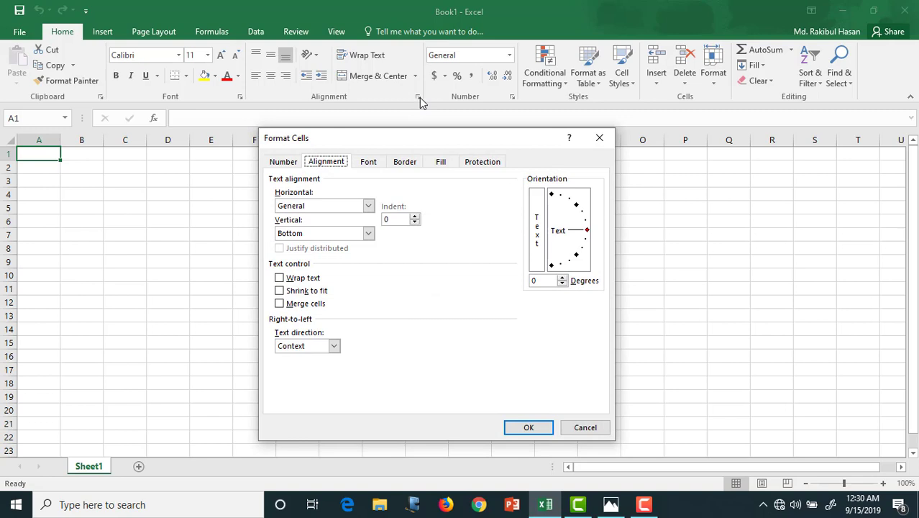
pyautogui.click(596, 142)
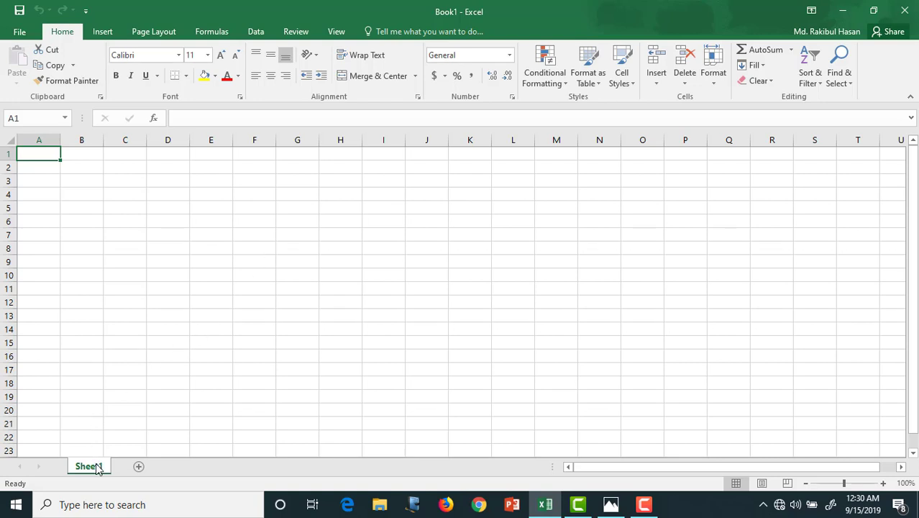
# Add three new worksheets to the workbook and return to Sheet1.
pyautogui.click(139, 466)
pyautogui.click(181, 467)
pyautogui.click(226, 467)
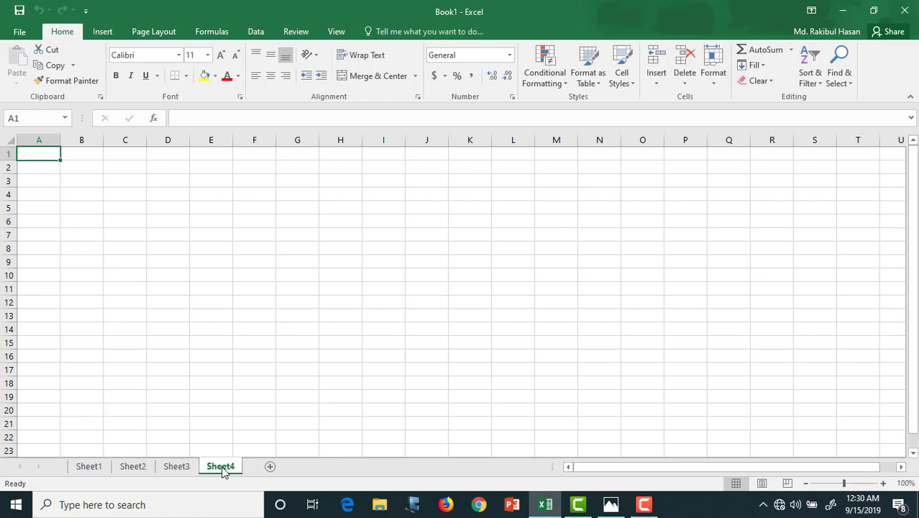
pyautogui.click(90, 467)
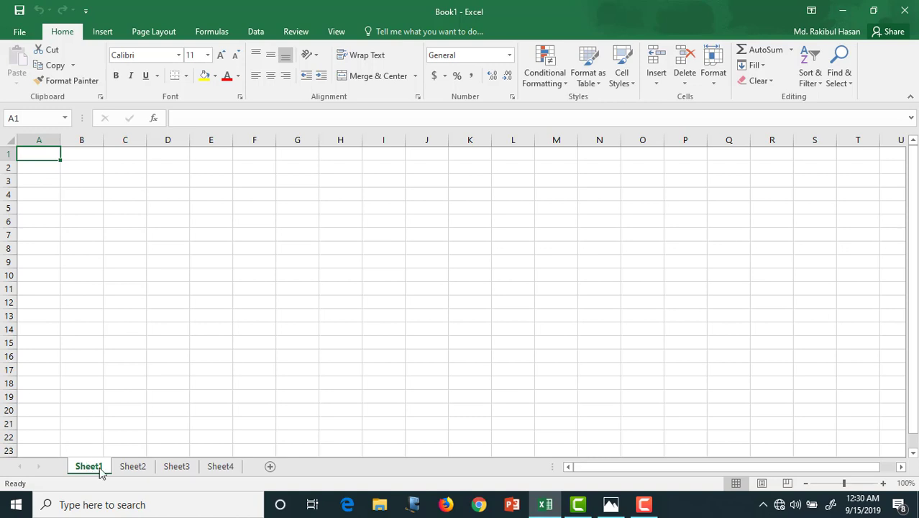
# Select the entire columns B, D, E and F one after another on Sheet1.
pyautogui.click(90, 141)
pyautogui.click(169, 141)
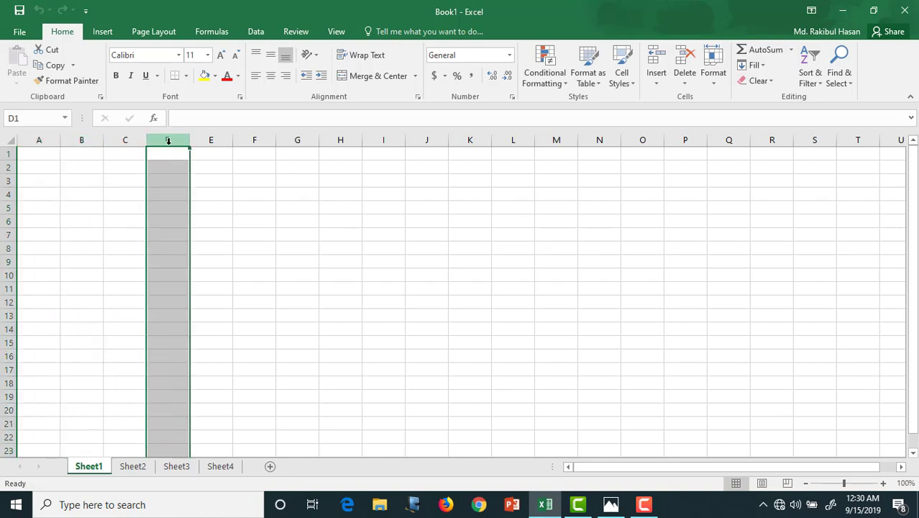
pyautogui.click(211, 141)
pyautogui.click(251, 140)
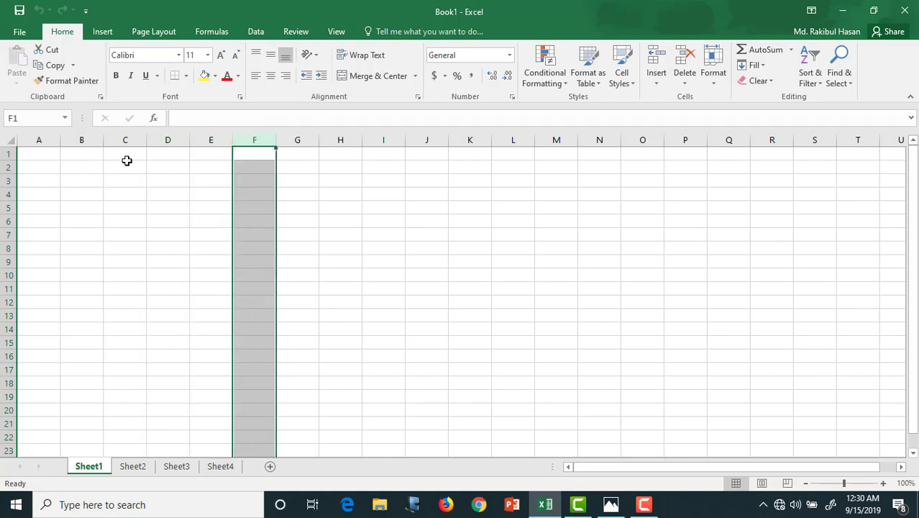
# Select rows 3, 4 and 6 in turn, adding column C to row 6 before picking their intersection, cell C6.
pyautogui.click(5, 181)
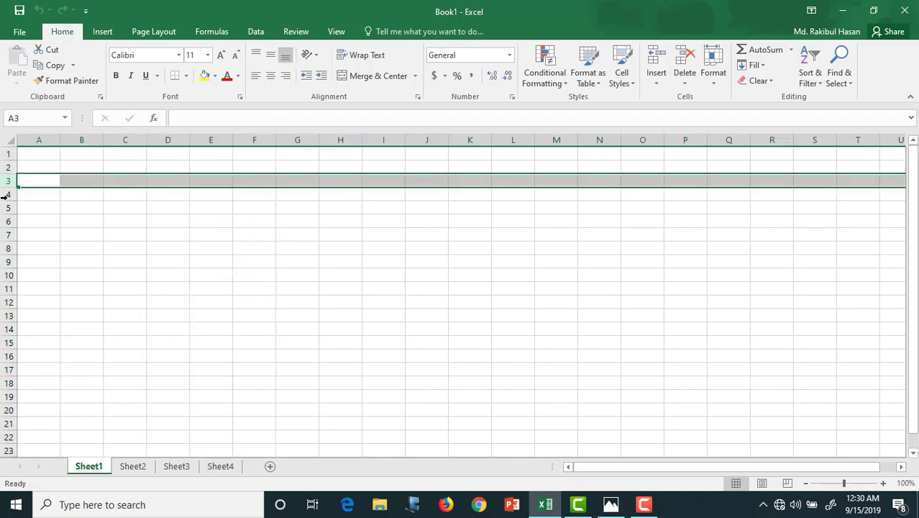
pyautogui.click(6, 194)
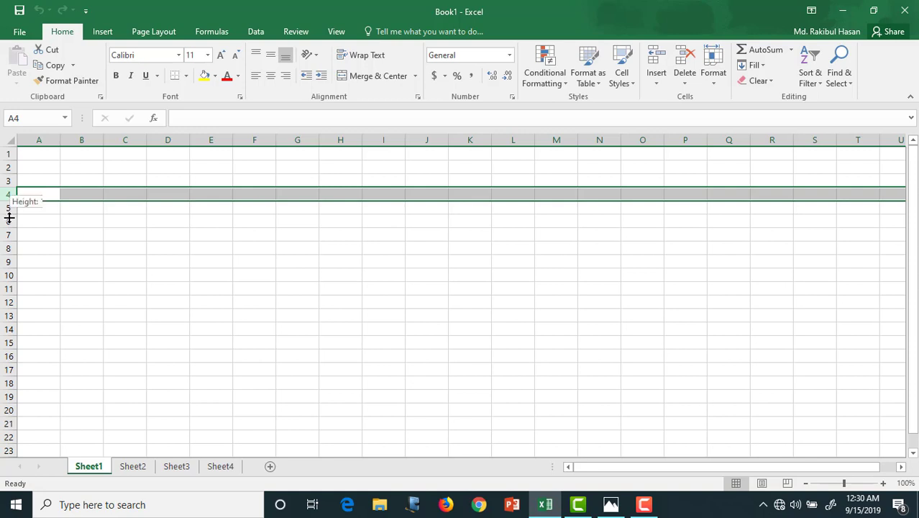
pyautogui.click(8, 221)
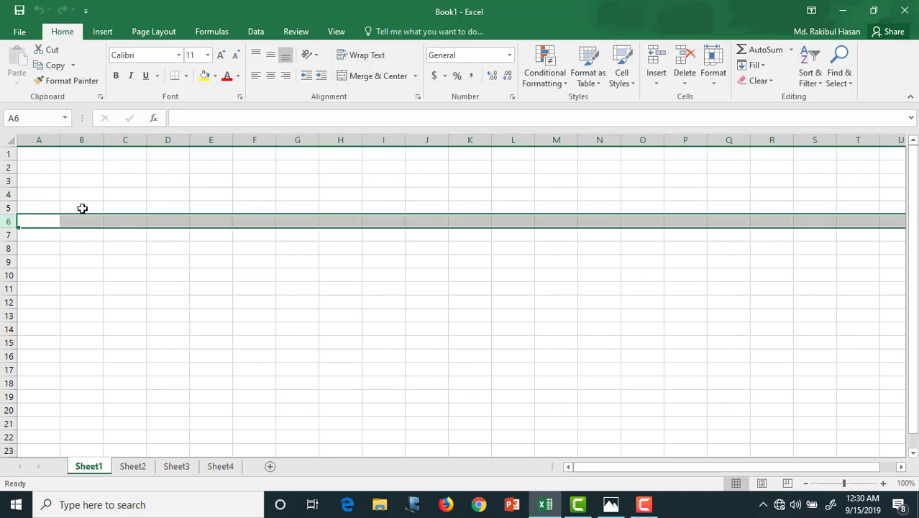
pyautogui.keyDown('ctrl'); pyautogui.click(125, 141); pyautogui.keyUp('ctrl')
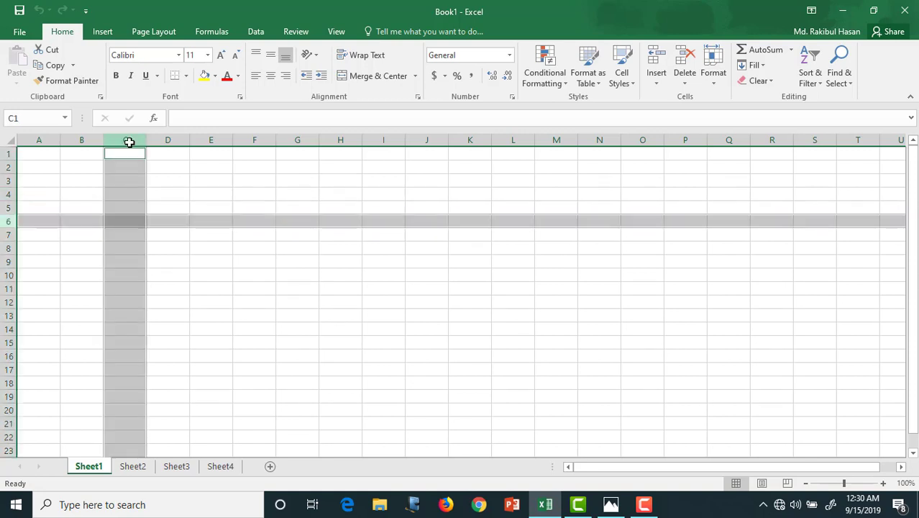
pyautogui.click(120, 221)
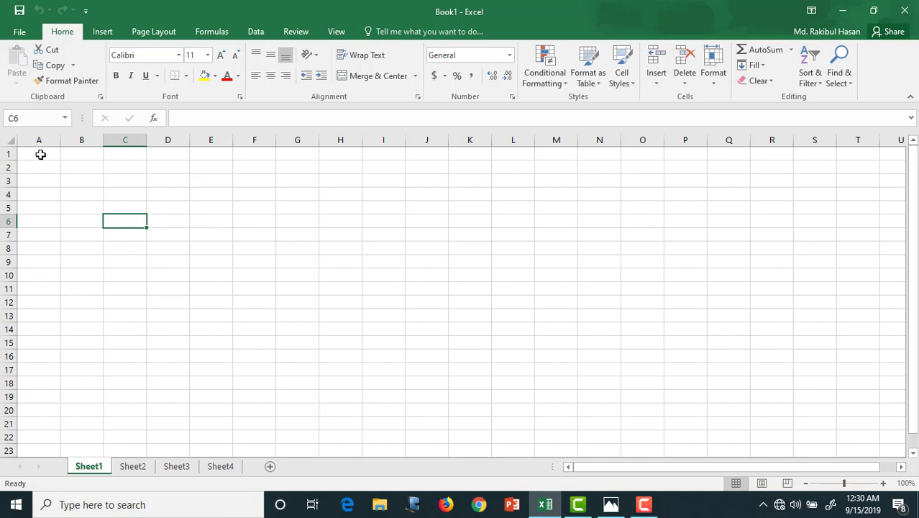
# Select the range A1:N16, followed by cells C6 and C4, the whole column C, and cell C4 again.
pyautogui.moveTo(39, 154); pyautogui.dragTo(597, 349)
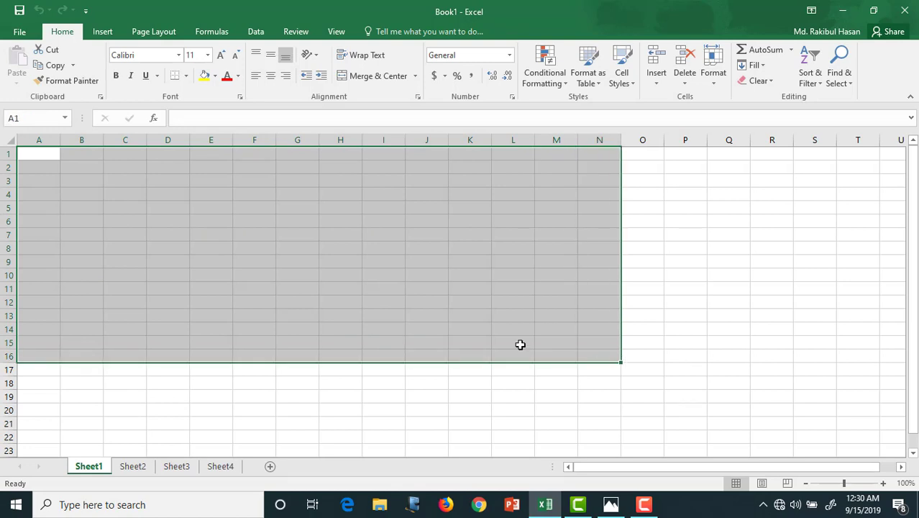
pyautogui.click(113, 224)
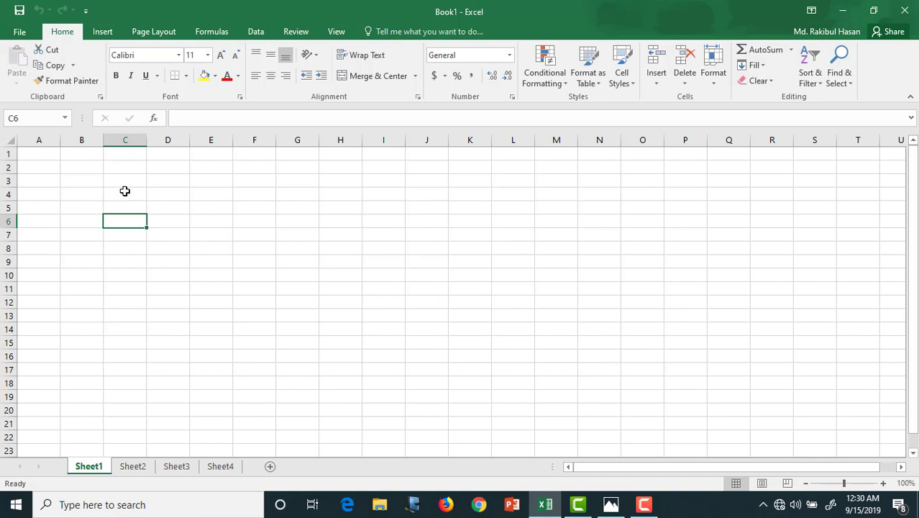
pyautogui.click(125, 191)
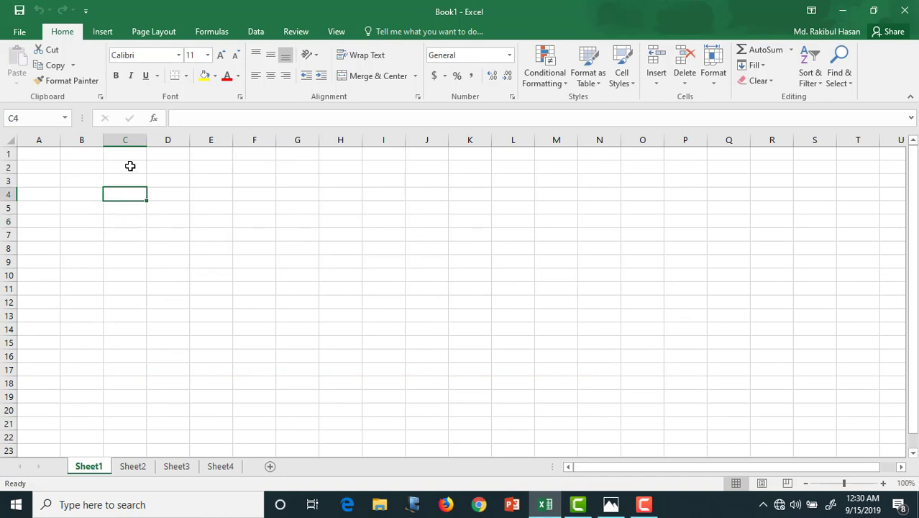
pyautogui.click(127, 139)
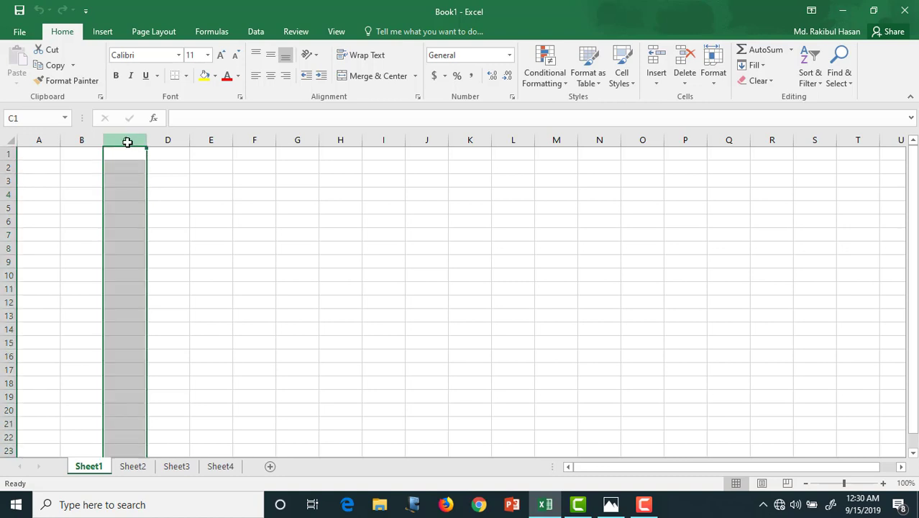
pyautogui.click(125, 195)
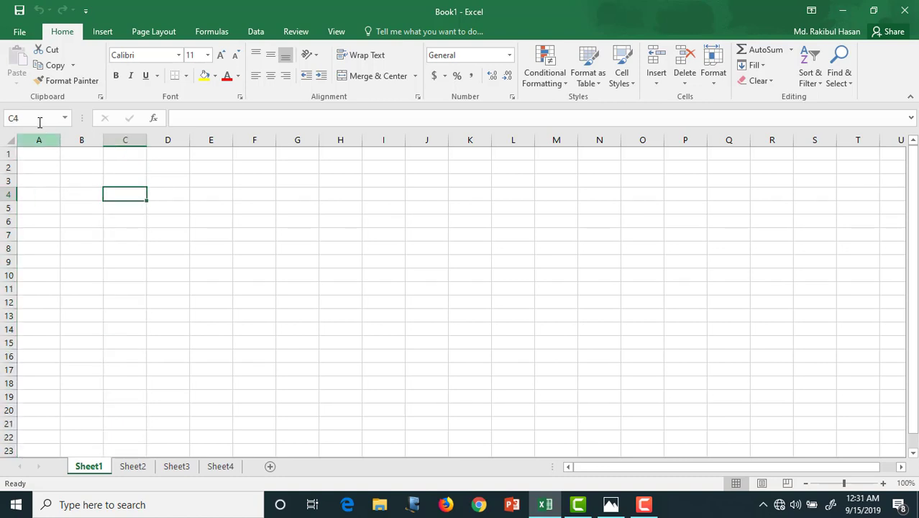
# Select cell E5 and jump to cell E10 by entering its address in the Name Box.
pyautogui.click(209, 205)
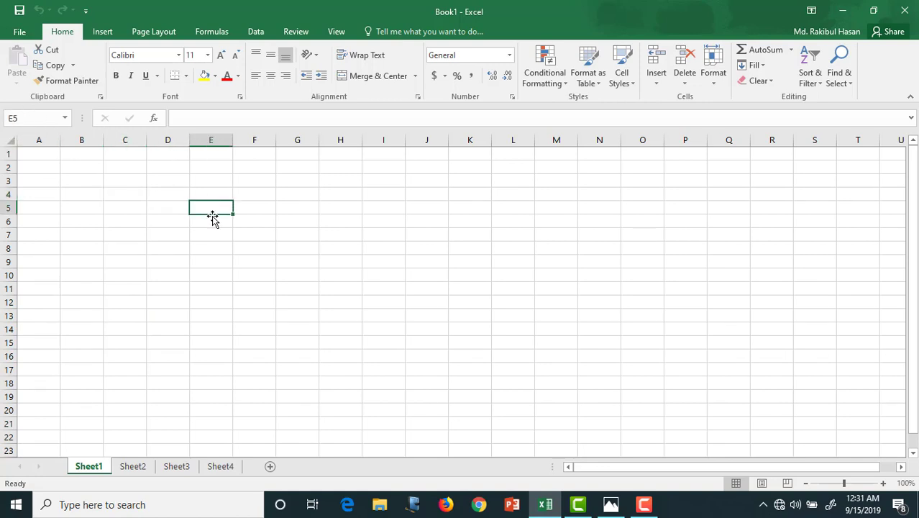
pyautogui.click(35, 119)
pyautogui.write('E10')
pyautogui.press('Return')
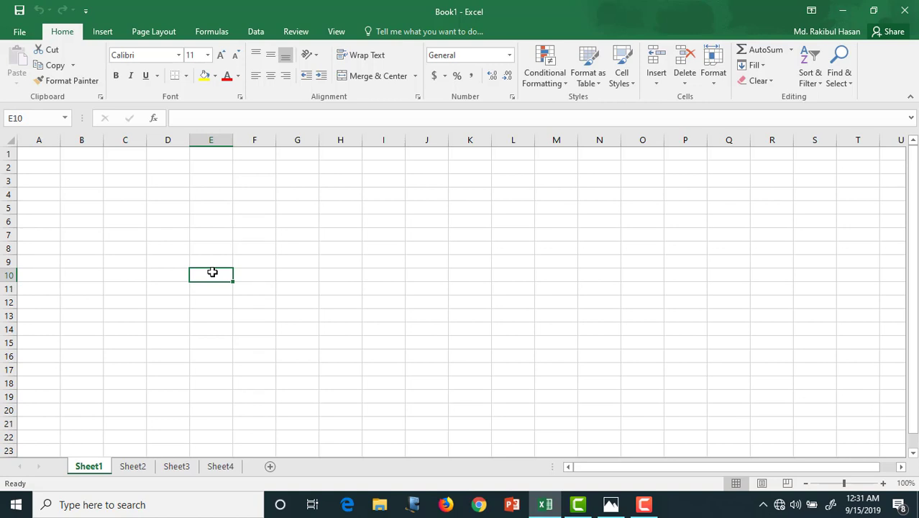
# Select several cell ranges one after another, including A1:N11, D3:H9, F7:J9 and F12:J18.
pyautogui.click(142, 213)
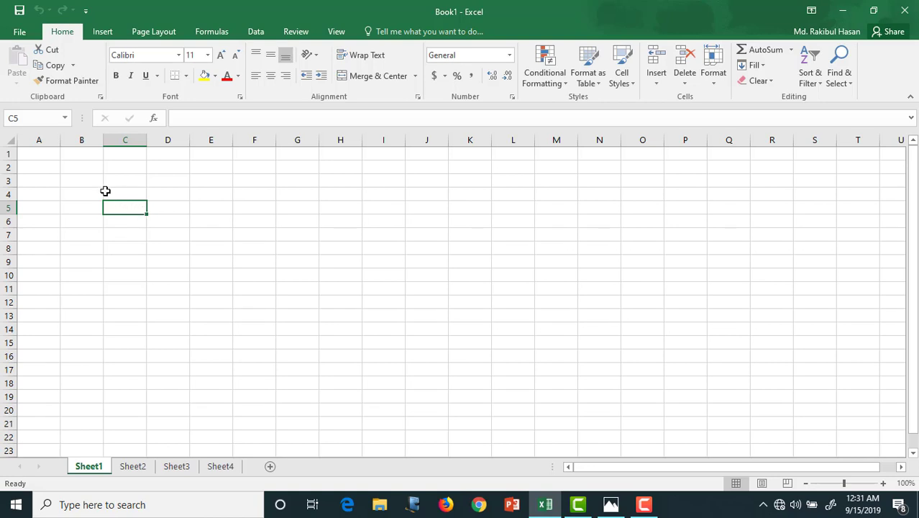
pyautogui.moveTo(51, 156); pyautogui.dragTo(597, 293)
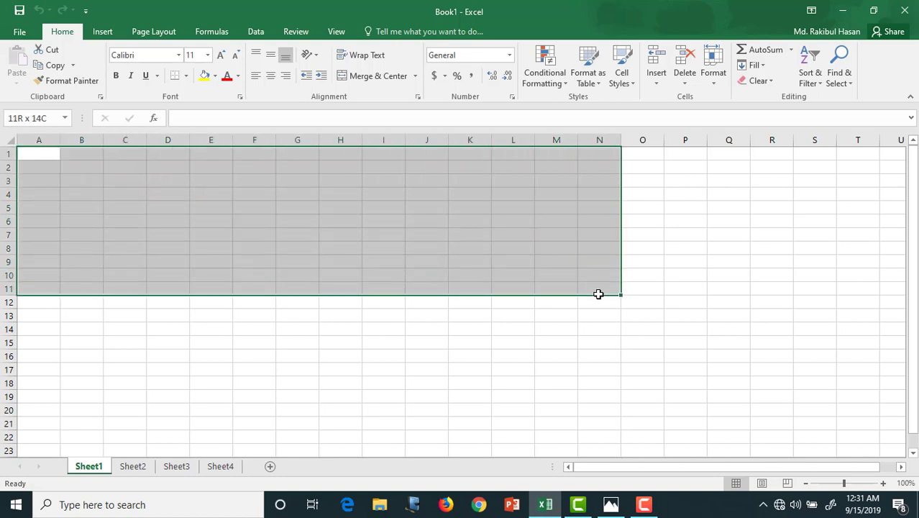
pyautogui.click(246, 218)
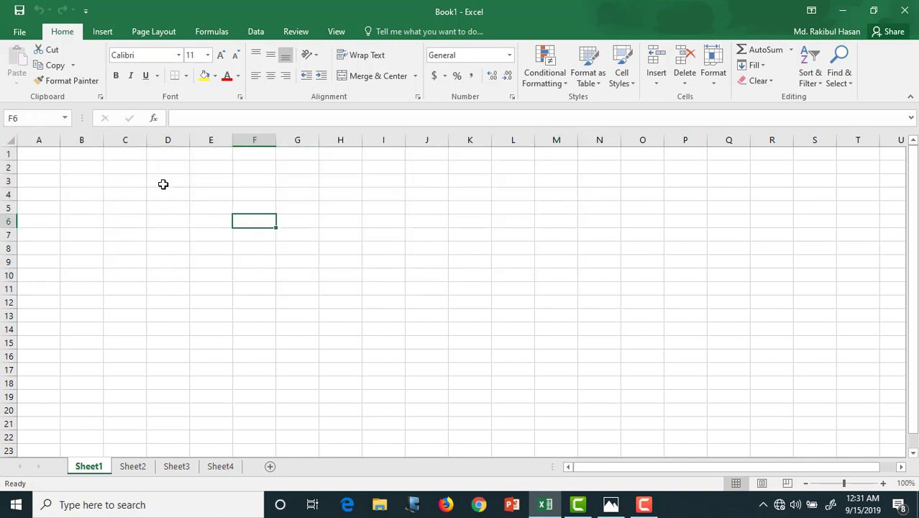
pyautogui.moveTo(162, 182); pyautogui.dragTo(331, 261)
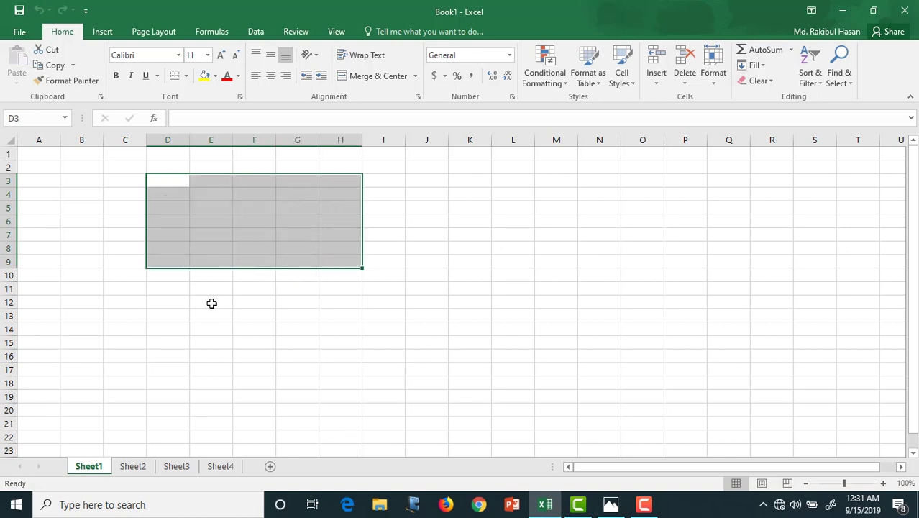
pyautogui.moveTo(197, 286); pyautogui.dragTo(208, 369)
pyautogui.click(263, 229)
pyautogui.moveTo(263, 229); pyautogui.dragTo(407, 256)
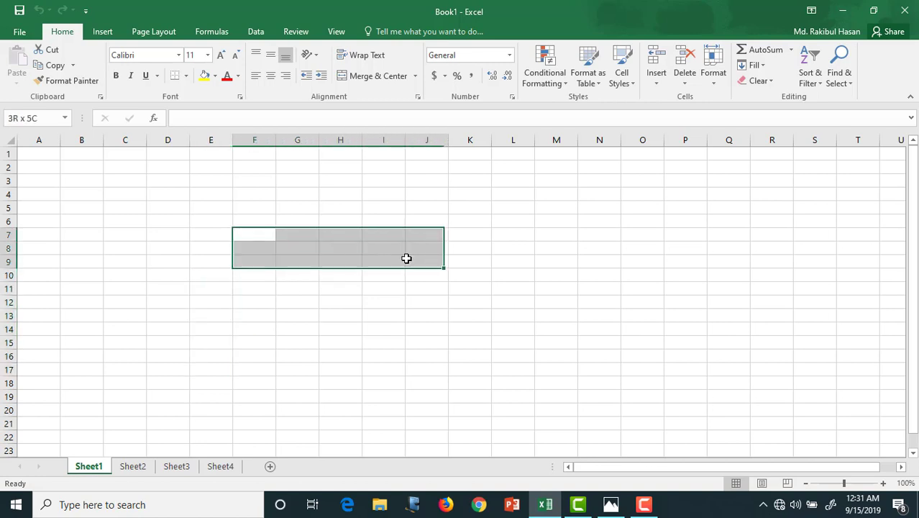
pyautogui.moveTo(260, 302); pyautogui.dragTo(413, 379)
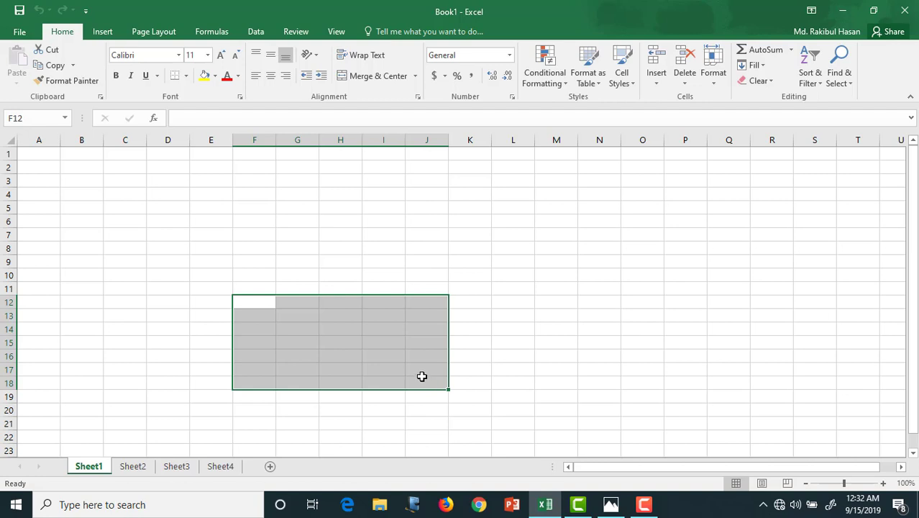
# Enter the range address F12:J18 as text in cell F12, and clear the cell again.
pyautogui.click(255, 300)
pyautogui.write('F!@')
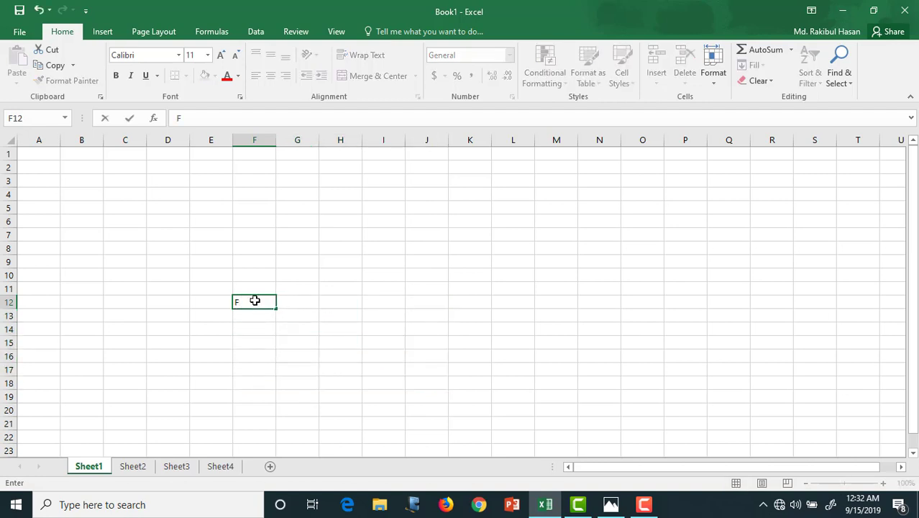
pyautogui.press('BackSpace')
pyautogui.press('BackSpace')
pyautogui.write('12:J18')
pyautogui.press('Return')
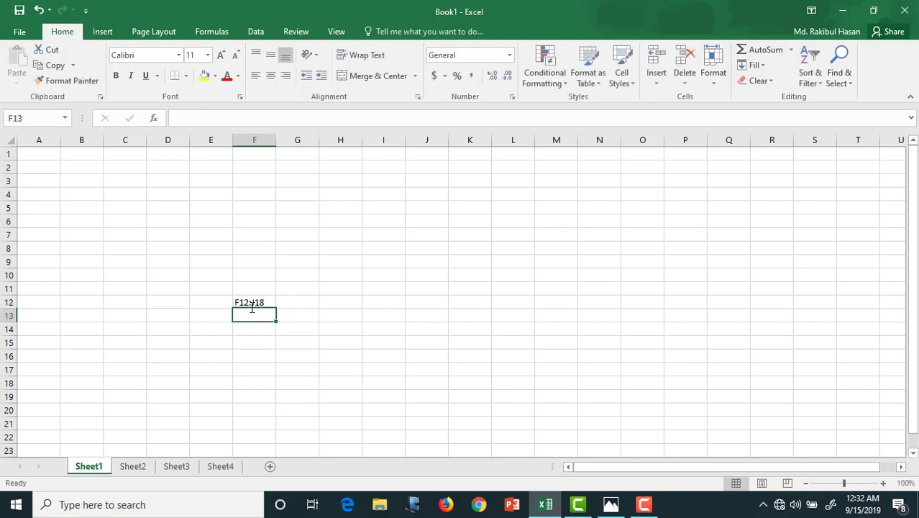
pyautogui.click(262, 302)
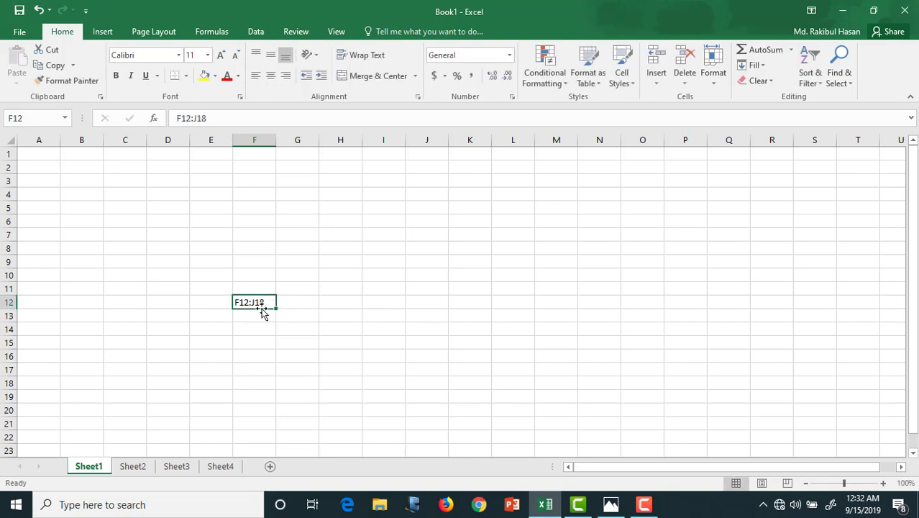
pyautogui.scroll(4, 262, 309)
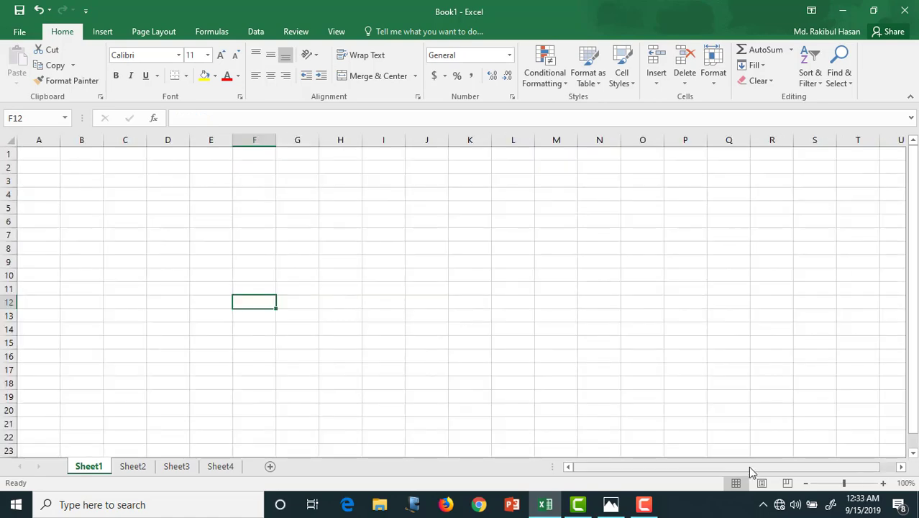
# Try larger and smaller zoom levels on the worksheet, and settle on 214%.
pyautogui.scroll(15, 849, 486)
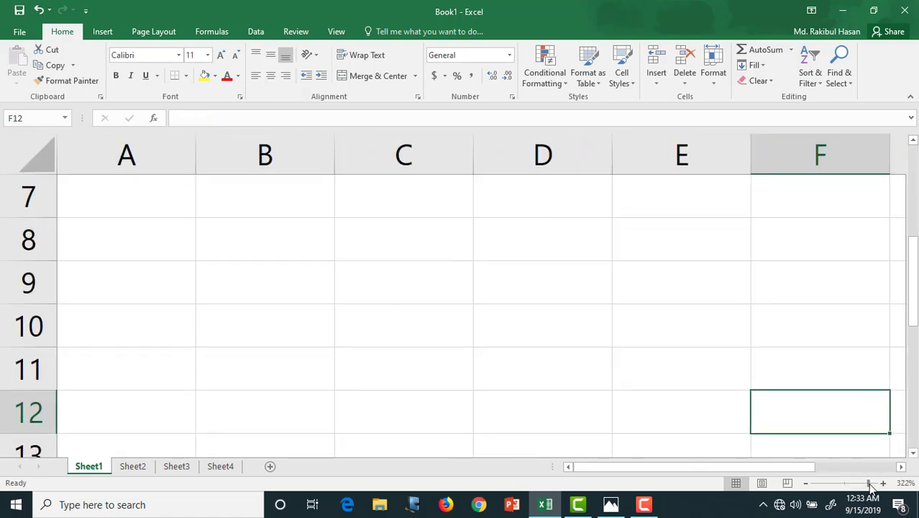
pyautogui.moveTo(832, 480); pyautogui.dragTo(859, 483)
pyautogui.scroll(15, 861, 487)
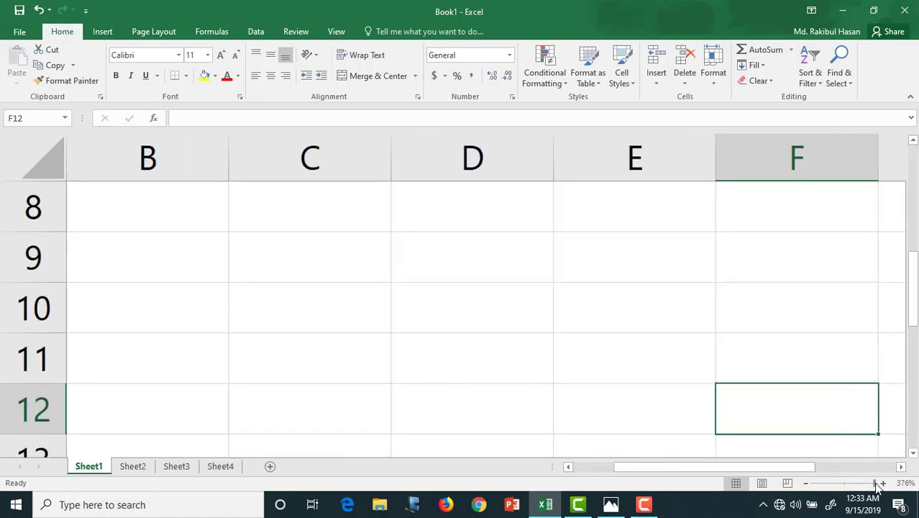
pyautogui.click(856, 484)
pyautogui.click(835, 483)
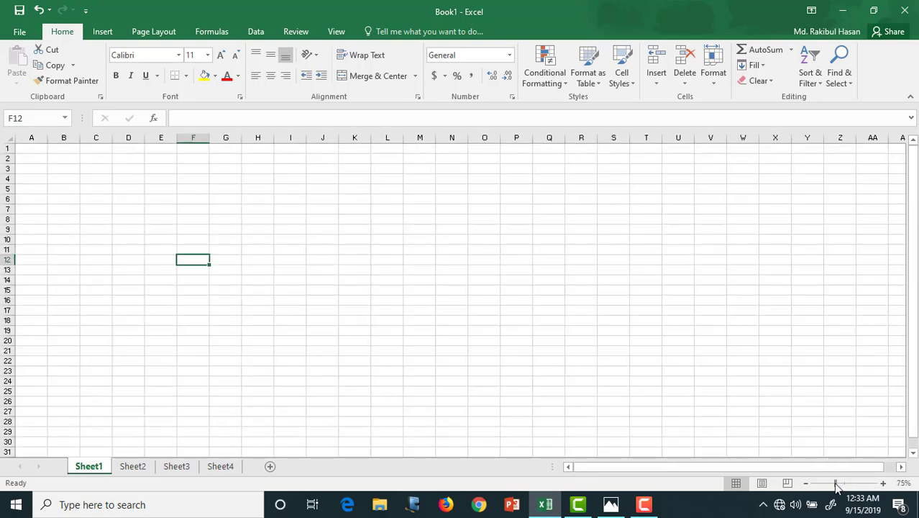
pyautogui.scroll(10, 845, 488)
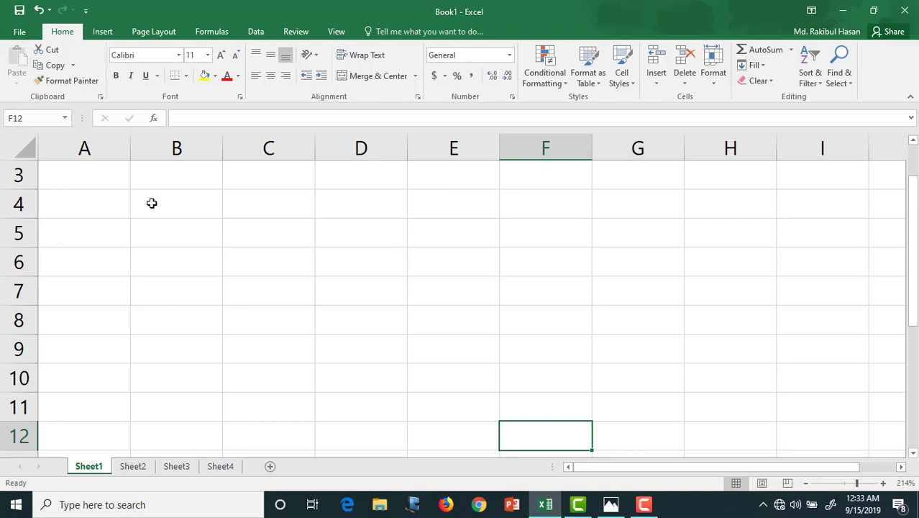
# Enter the column headings Math in cell C4 and English in cell D4.
pyautogui.click(269, 210)
pyautogui.write('Mathe')
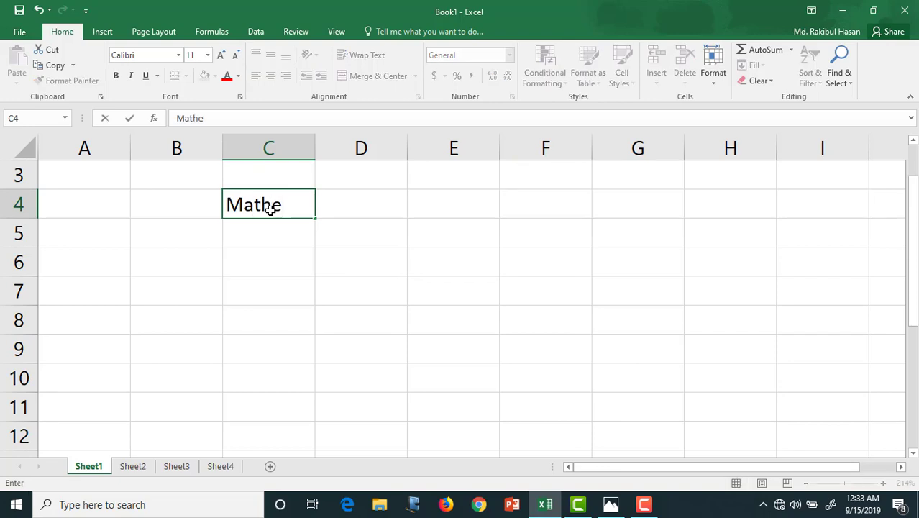
pyautogui.press('BackSpace')
pyautogui.press('Tab')
pyautogui.write('English')
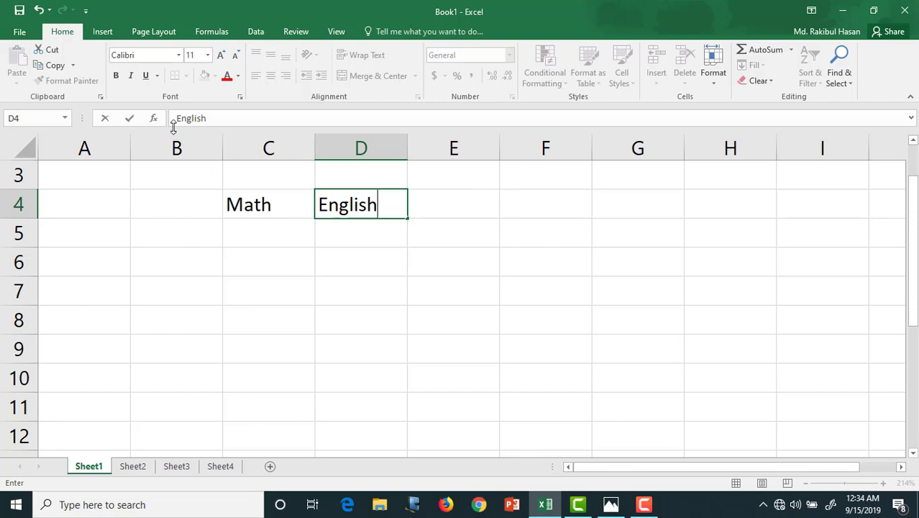
# Fill cells B5 to B9 with five student names, giving the last one as a full name.
pyautogui.click(184, 233)
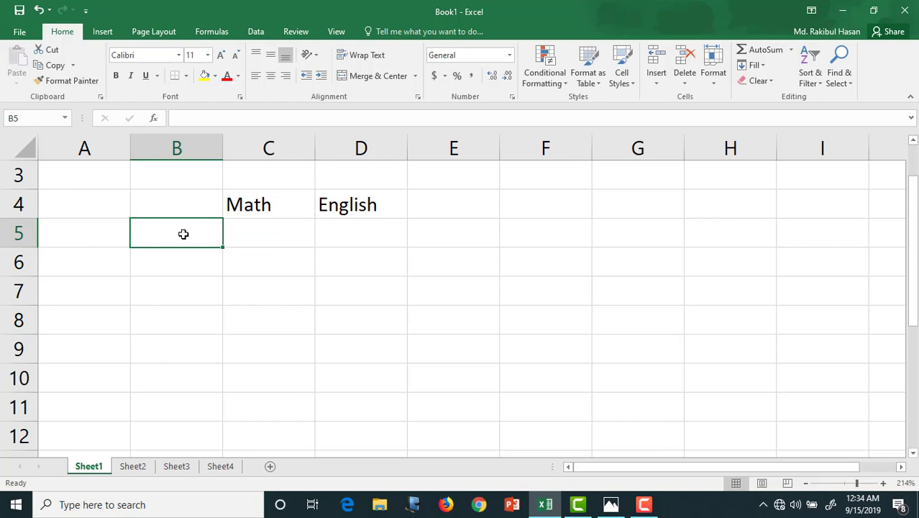
pyautogui.write('ALex')
pyautogui.press('Return')
pyautogui.write('Morg')
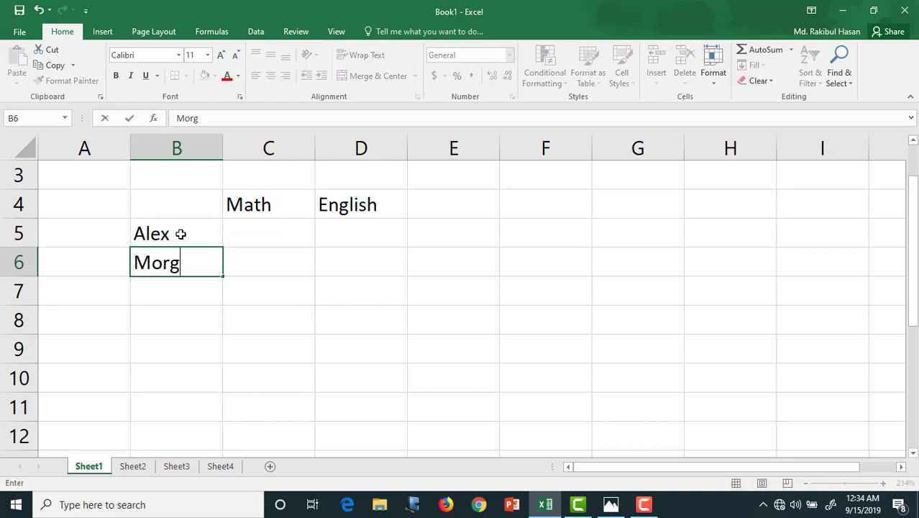
pyautogui.write('an')
pyautogui.press('Return')
pyautogui.write('Karol')
pyautogui.press('Return')
pyautogui.write('Ka')
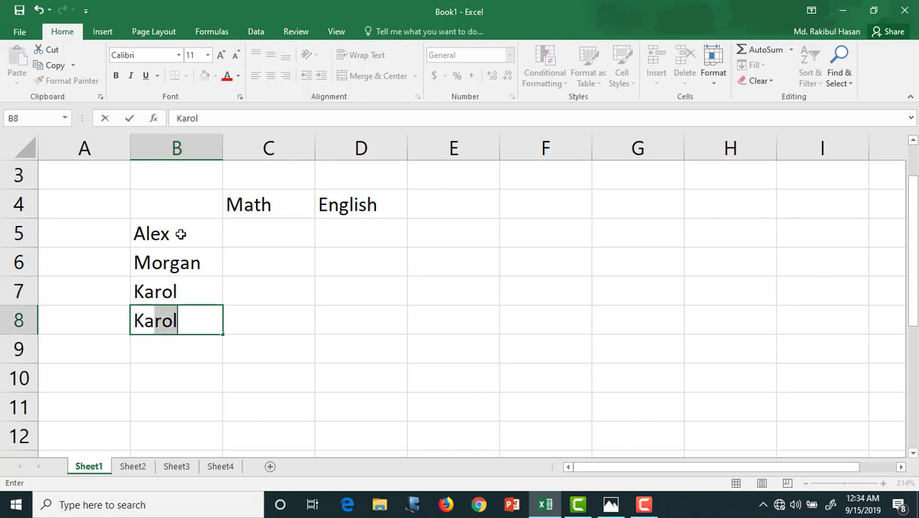
pyautogui.write('ren')
pyautogui.press('Return')
pyautogui.write('Robert')
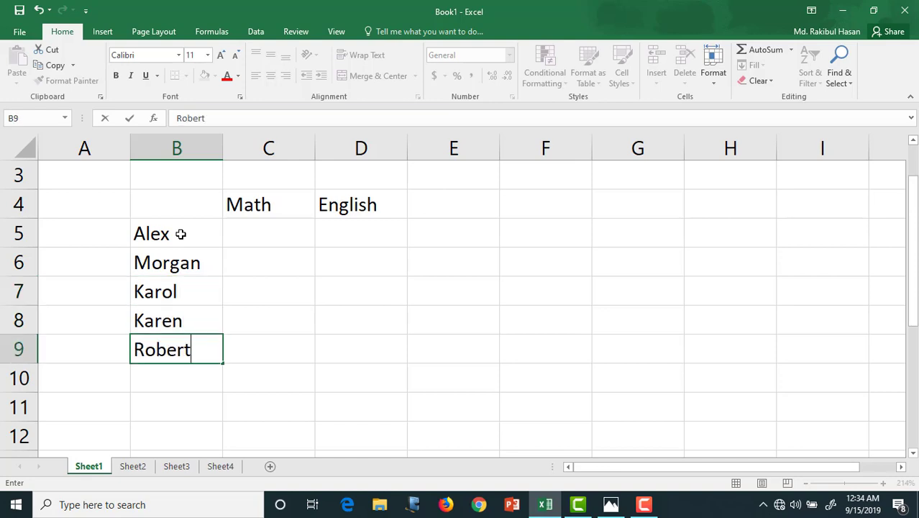
pyautogui.write(' Snider')
pyautogui.click(291, 298)
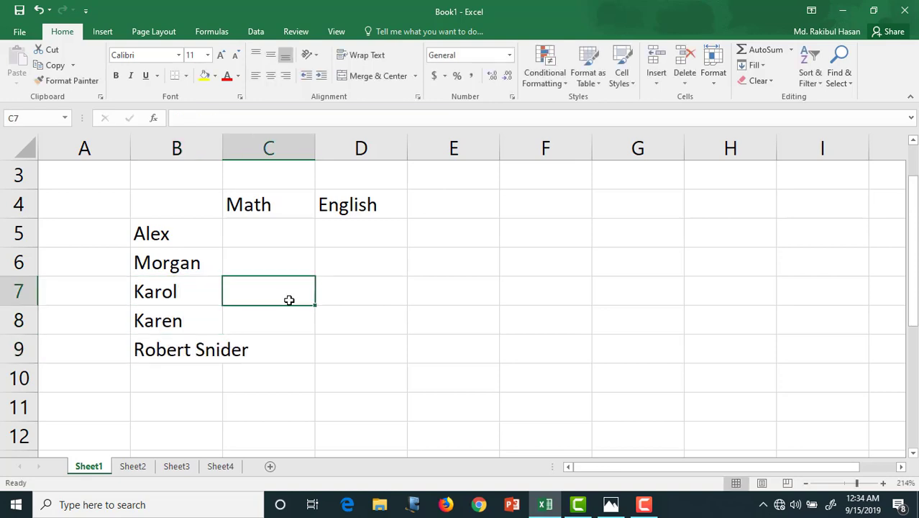
# Check how the full name in B9 runs over into C9, and autofit the width of column B.
pyautogui.click(194, 348)
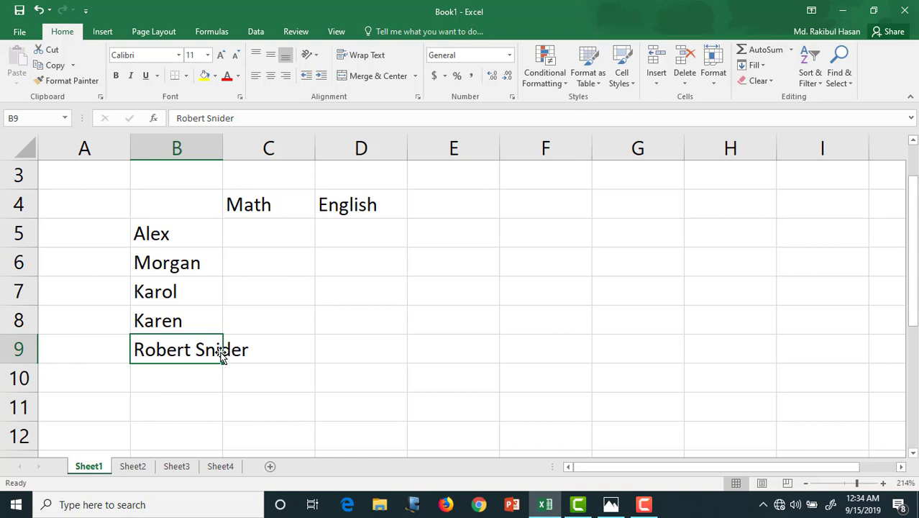
pyautogui.click(249, 350)
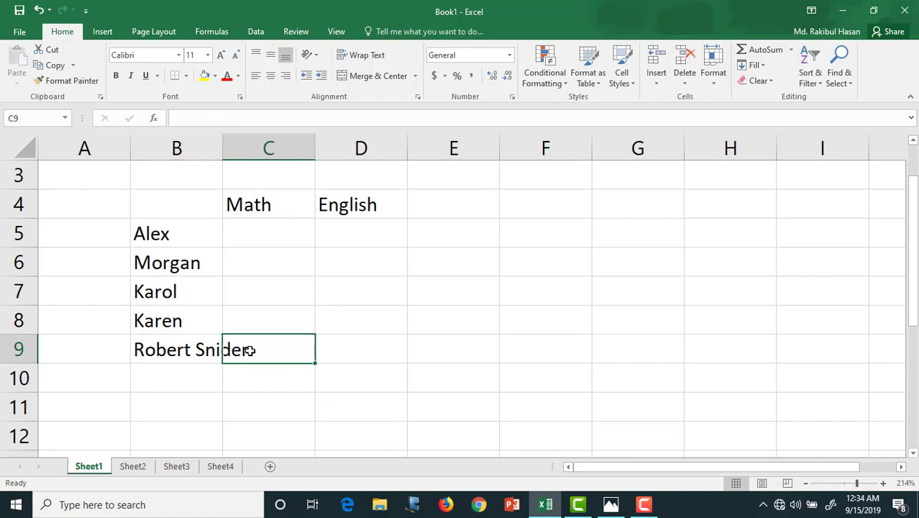
pyautogui.click(171, 327)
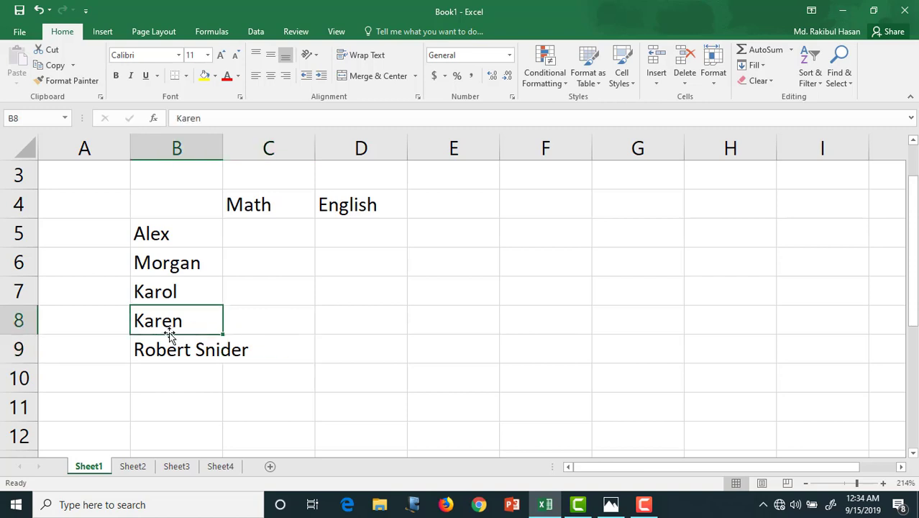
pyautogui.click(165, 346)
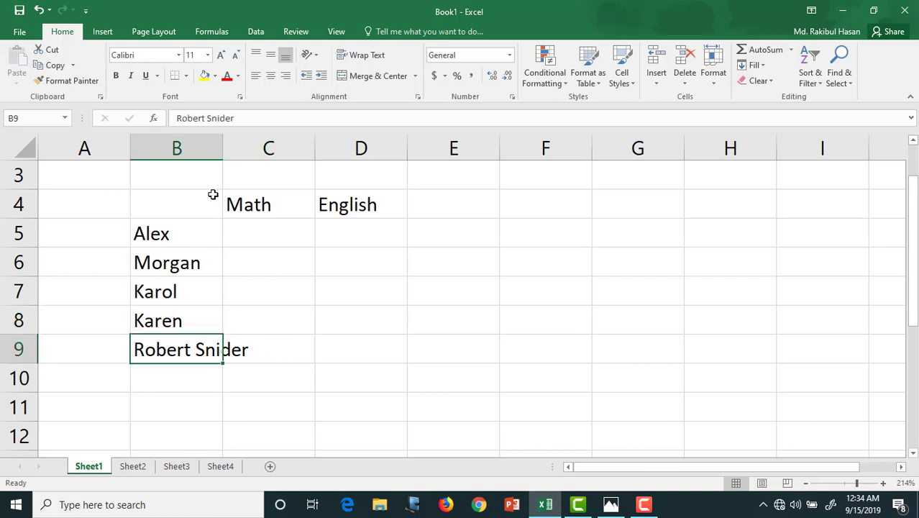
pyautogui.doubleClick(224, 147)
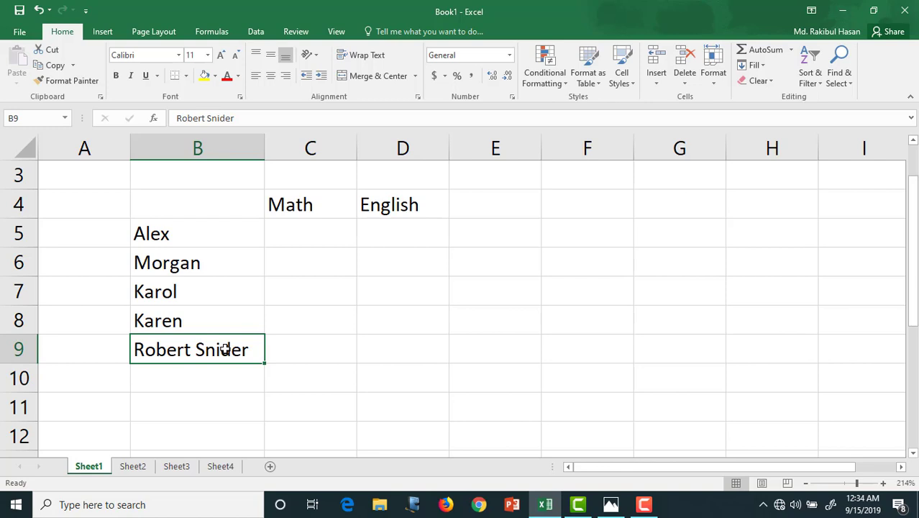
# Enter the Math marks 78, 98, 56, 89 and 56 in cells C5 to C9.
pyautogui.click(305, 240)
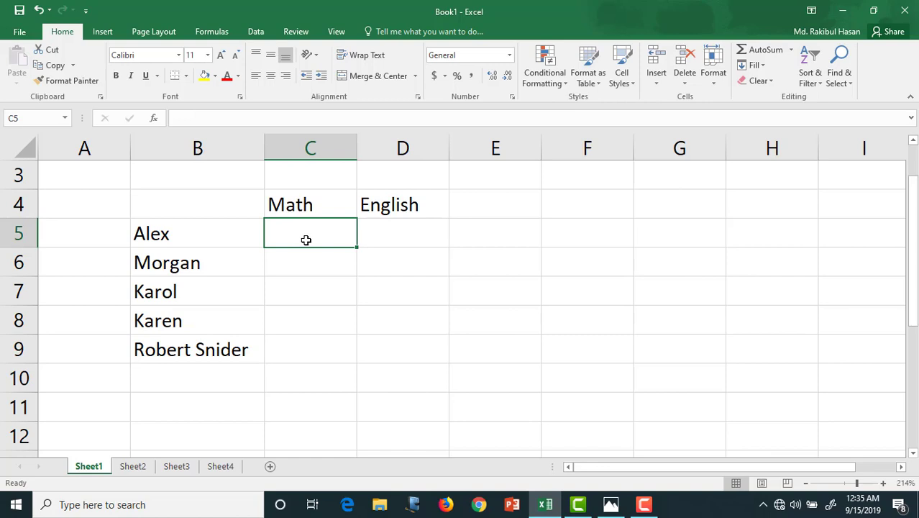
pyautogui.write('78')
pyautogui.press('Return')
pyautogui.write('98')
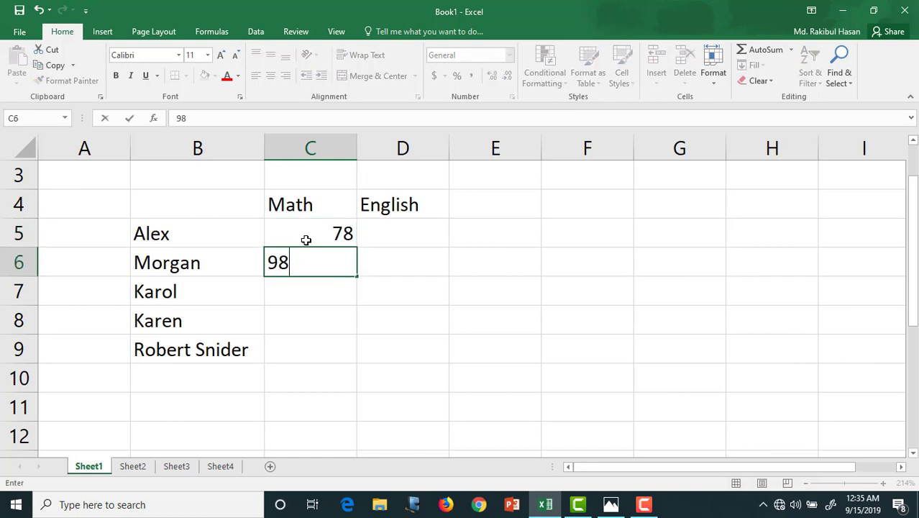
pyautogui.press('Return')
pyautogui.write('56')
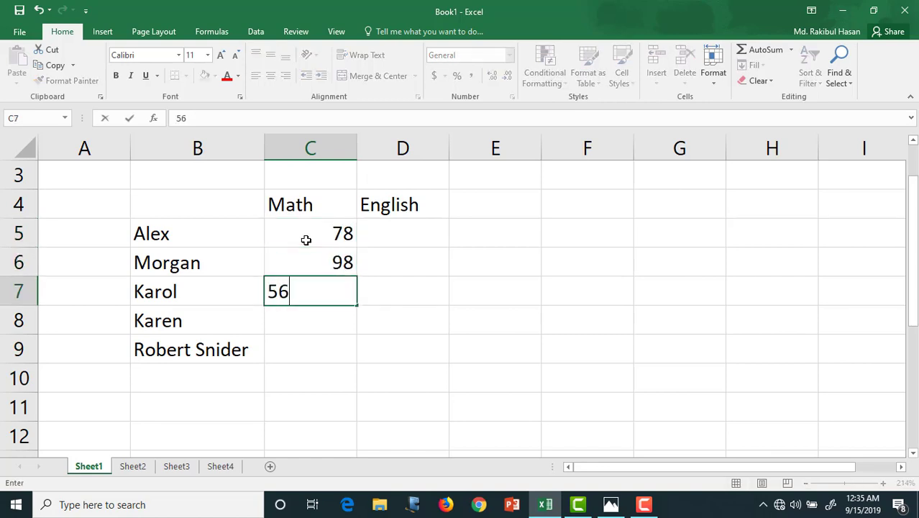
pyautogui.press('Return')
pyautogui.write('89')
pyautogui.press('Return')
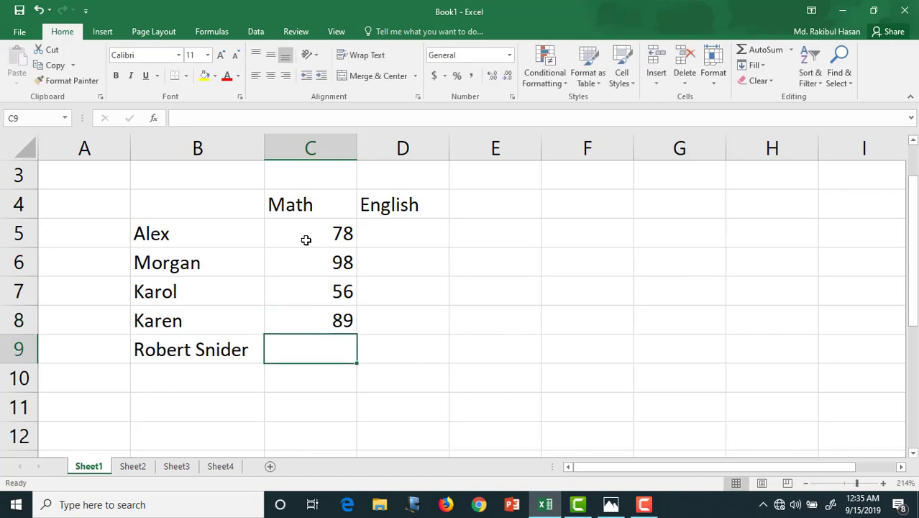
pyautogui.write('56')
pyautogui.press('Return')
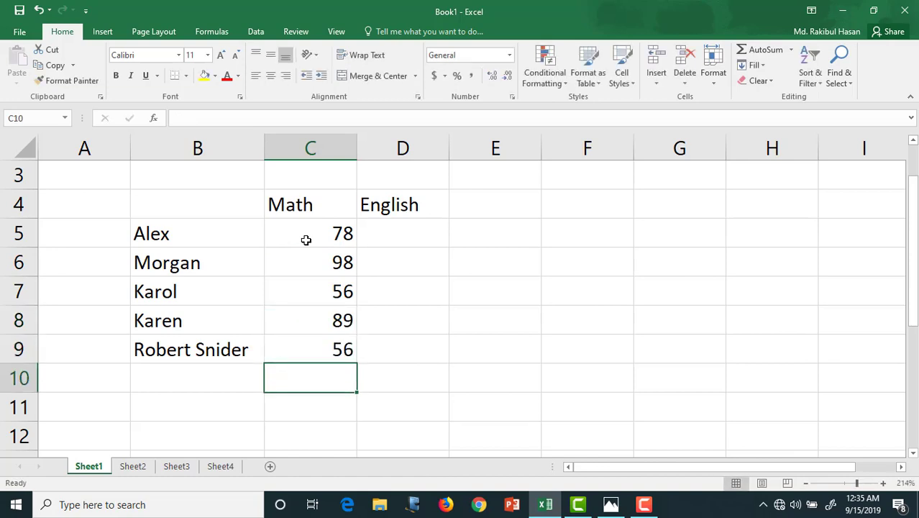
# Enter the English marks 98, 87, 65, 78 and 90 in cells D5 to D9.
pyautogui.click(413, 233)
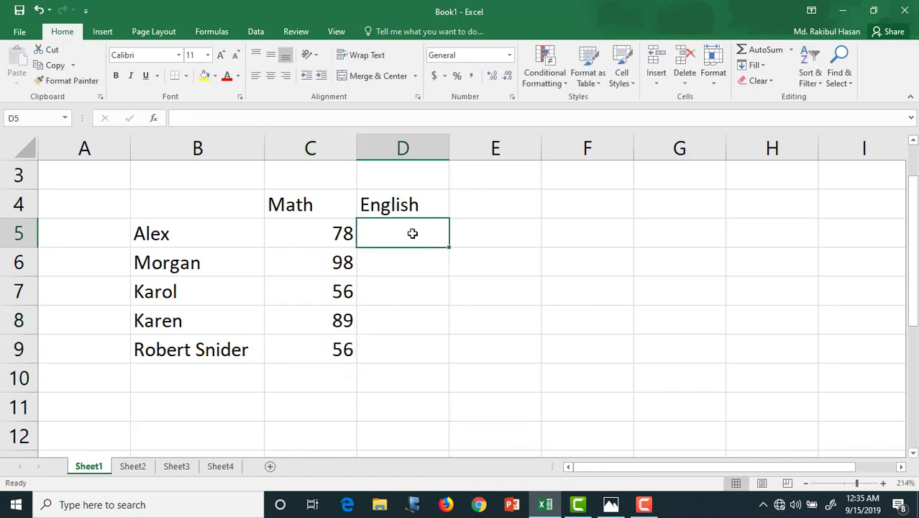
pyautogui.write('98')
pyautogui.press('Return')
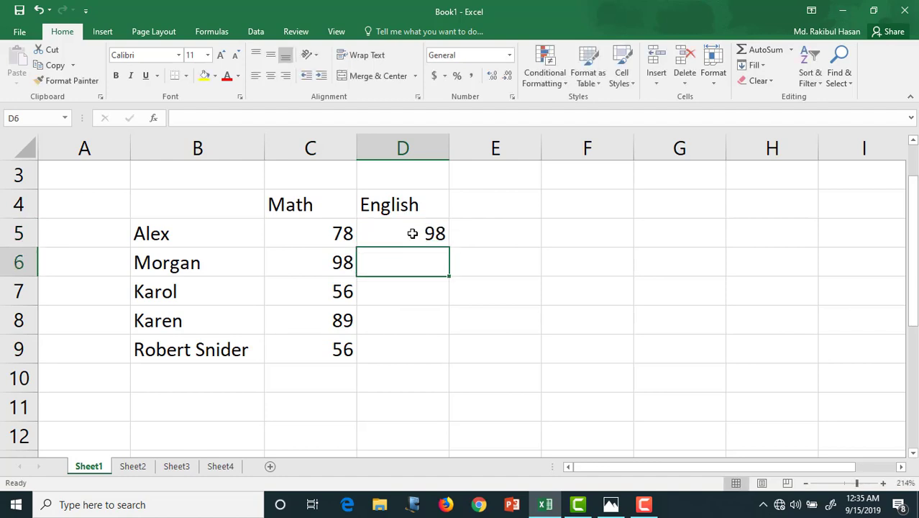
pyautogui.write('87')
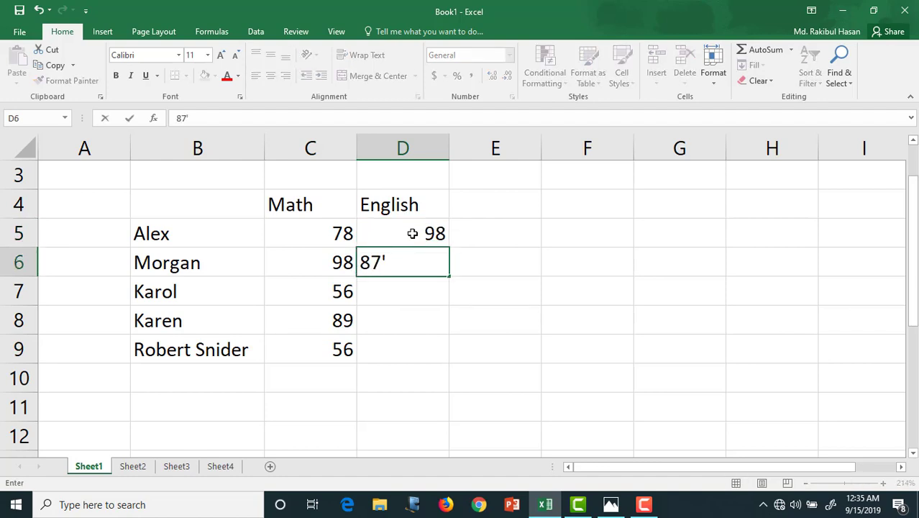
pyautogui.press('Return')
pyautogui.write('65')
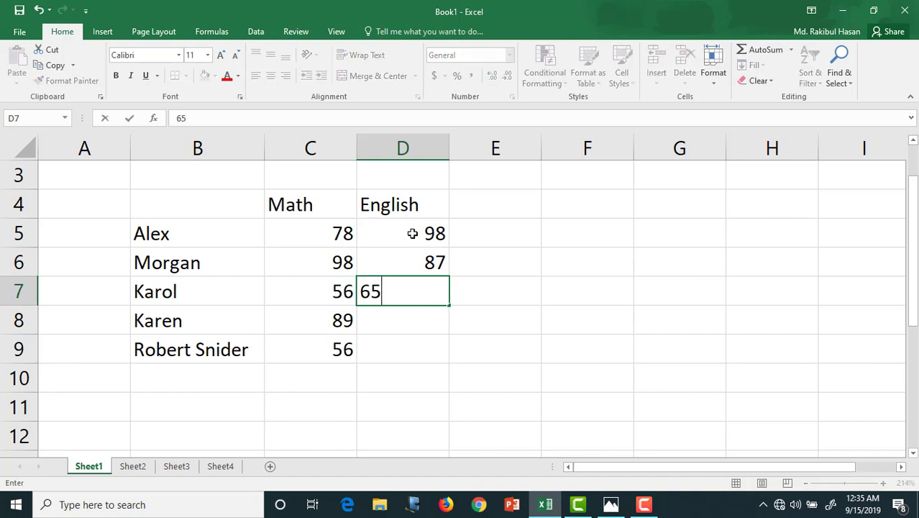
pyautogui.press('Return')
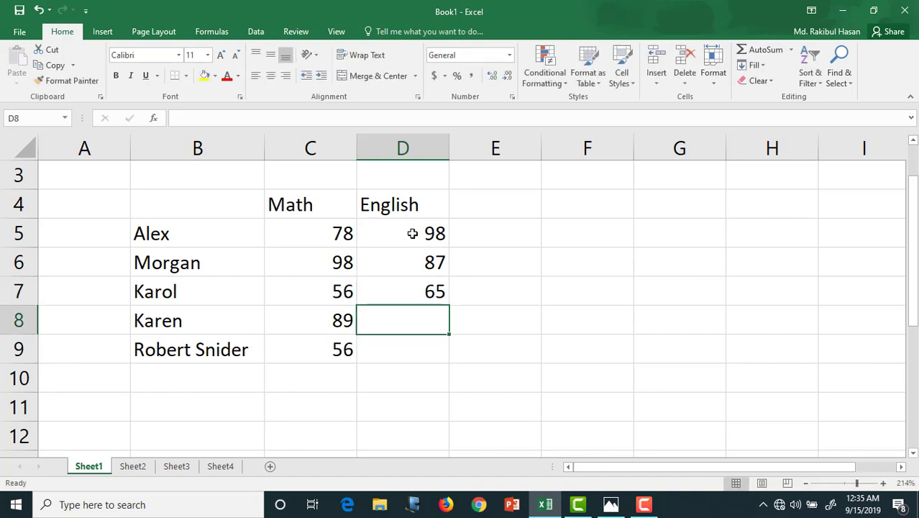
pyautogui.write('78')
pyautogui.press('Return')
pyautogui.write('90')
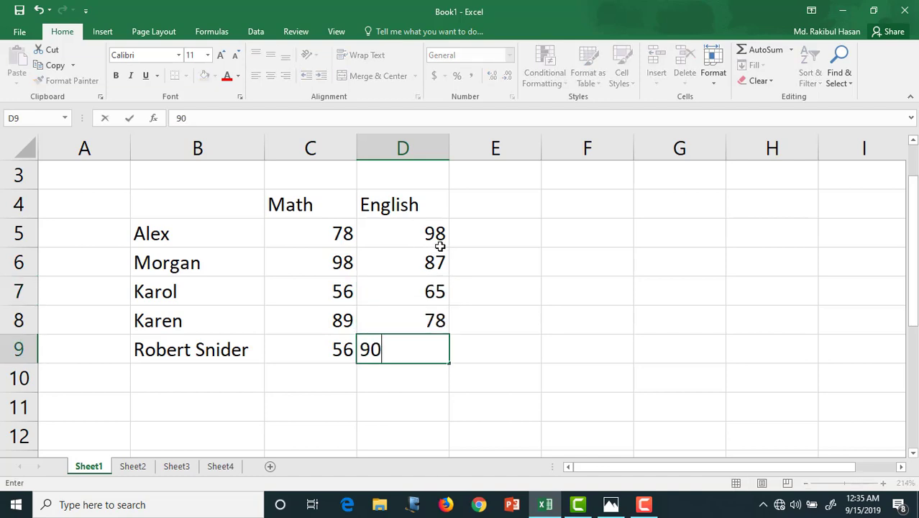
pyautogui.click(527, 286)
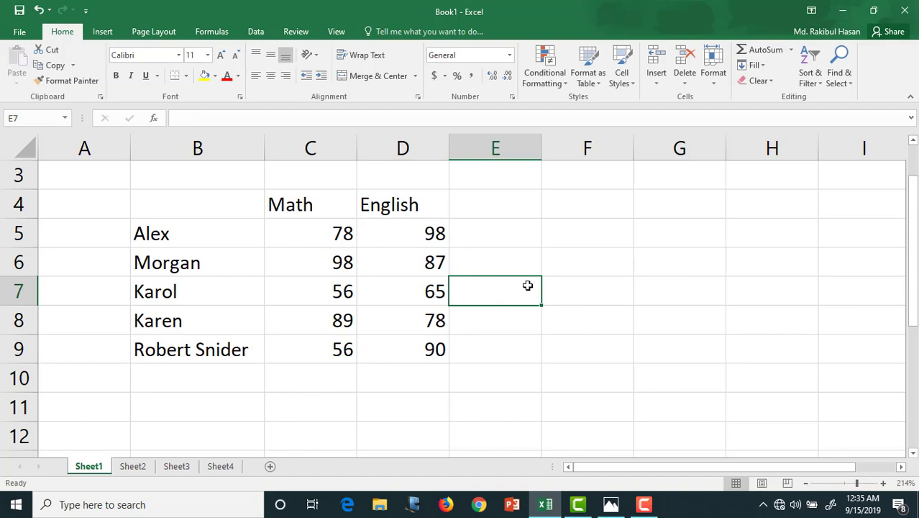
pyautogui.click(522, 233)
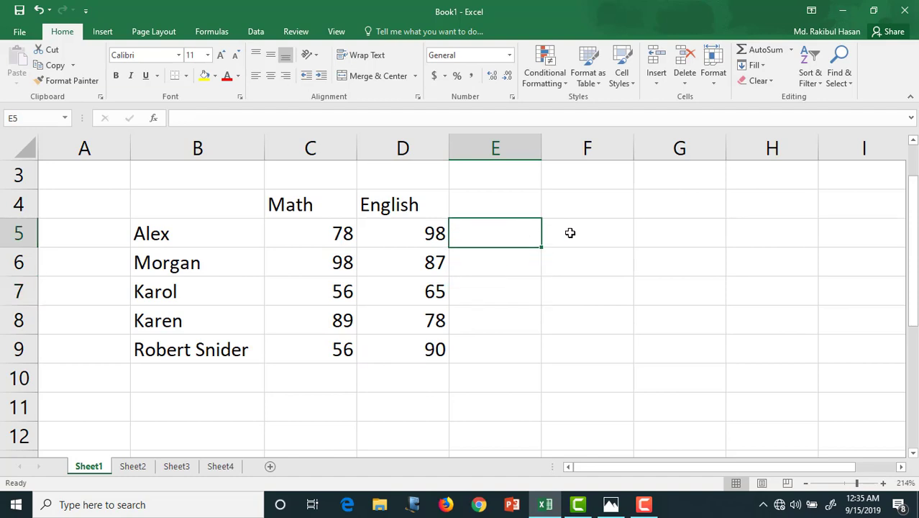
pyautogui.click(571, 232)
pyautogui.click(661, 230)
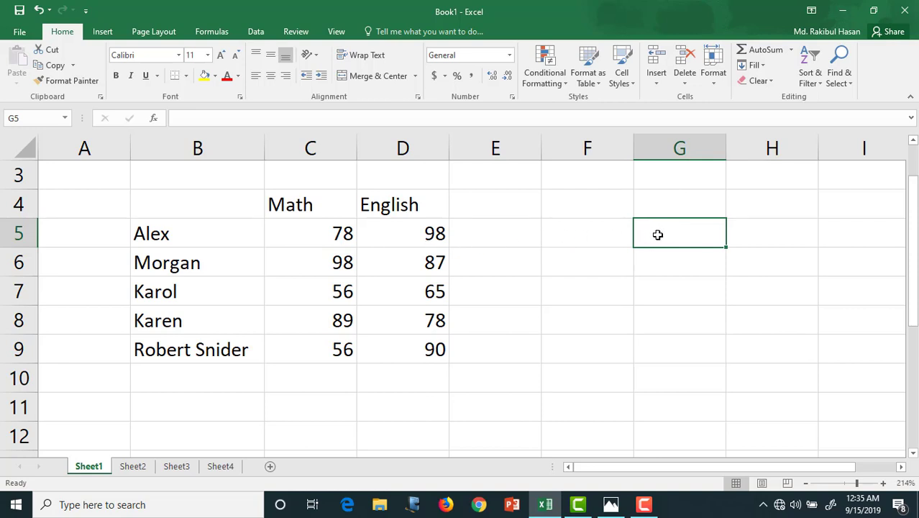
pyautogui.click(662, 256)
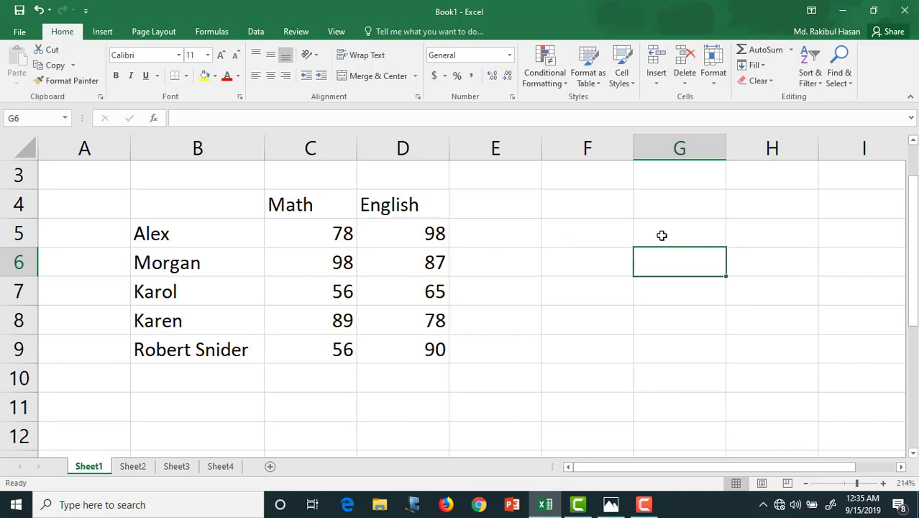
# Select G5, then move the active cell down column G to G10 and back up to G4.
pyautogui.click(661, 236)
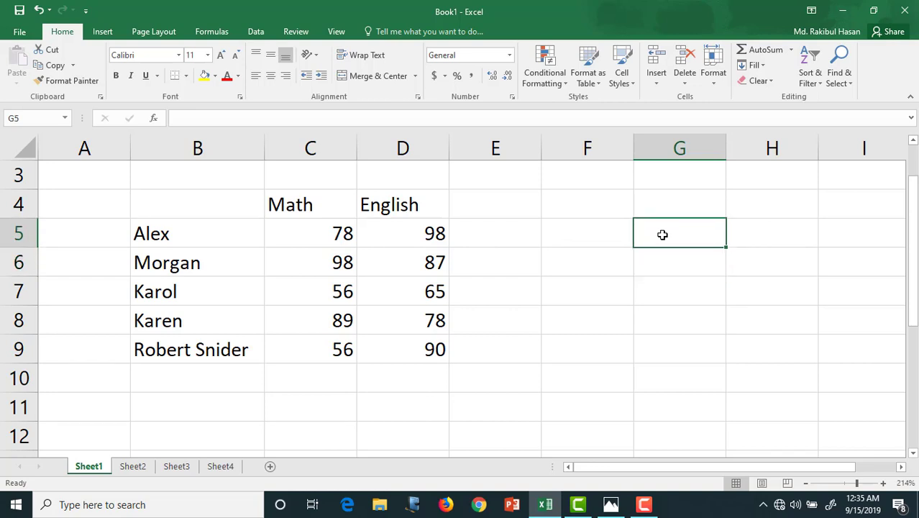
pyautogui.press('Down')
pyautogui.press('Down')
pyautogui.press('Down')
pyautogui.press('Down')
pyautogui.press('Down')
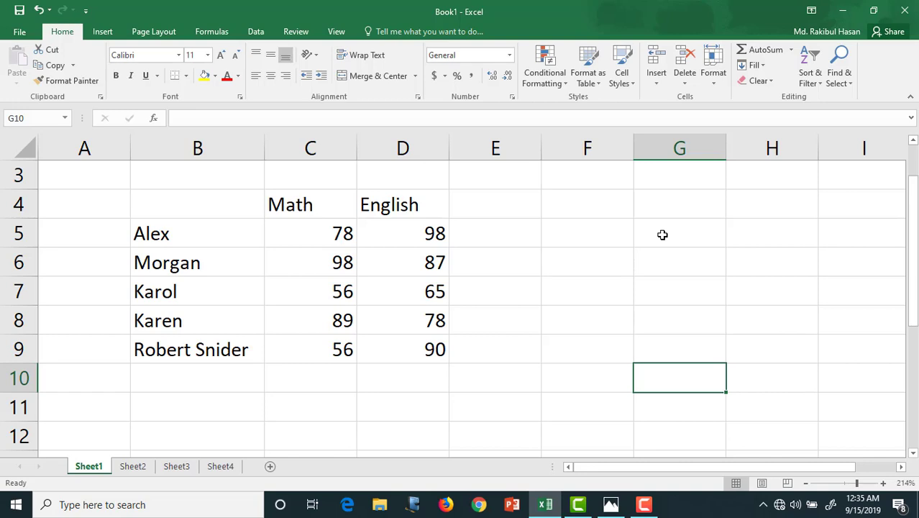
pyautogui.press('Up')
pyautogui.press('Up')
pyautogui.press('Up')
pyautogui.press('Up')
pyautogui.press('Up')
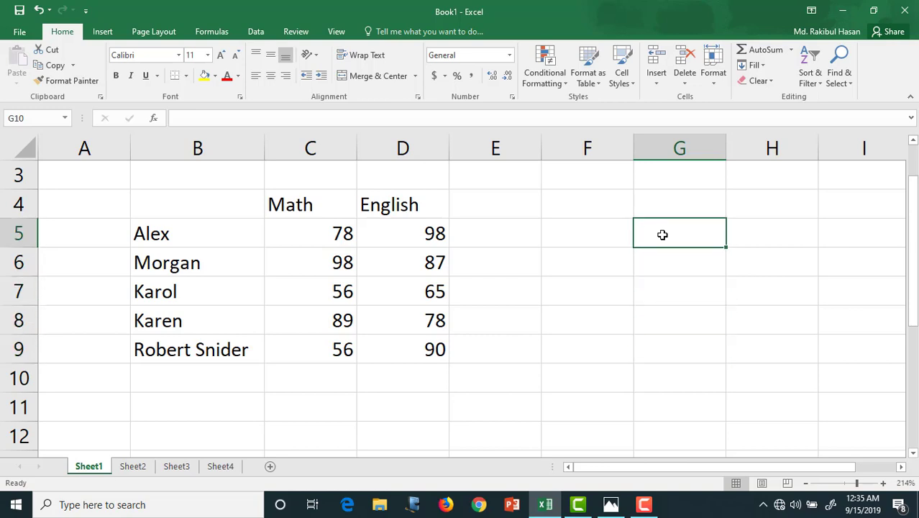
pyautogui.press('Up')
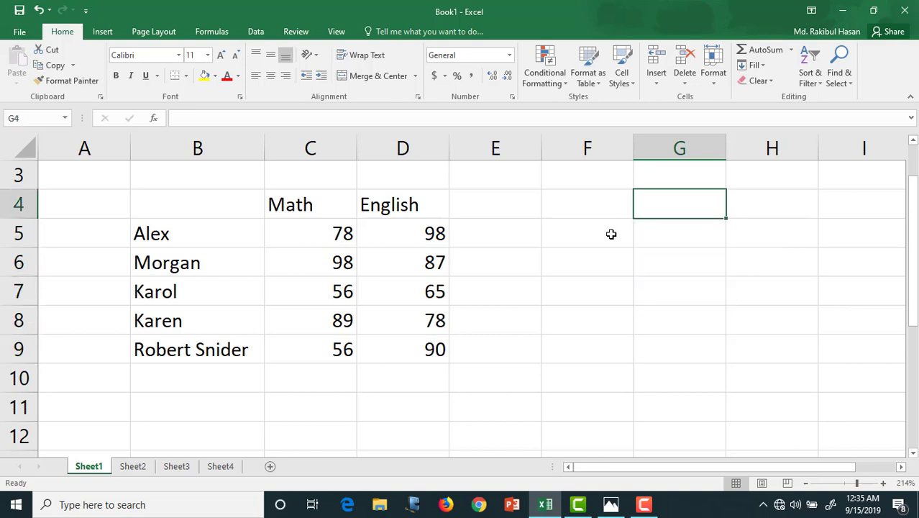
# Select individual empty cells beside the marks table in columns E and F, ending on cell G5.
pyautogui.click(594, 234)
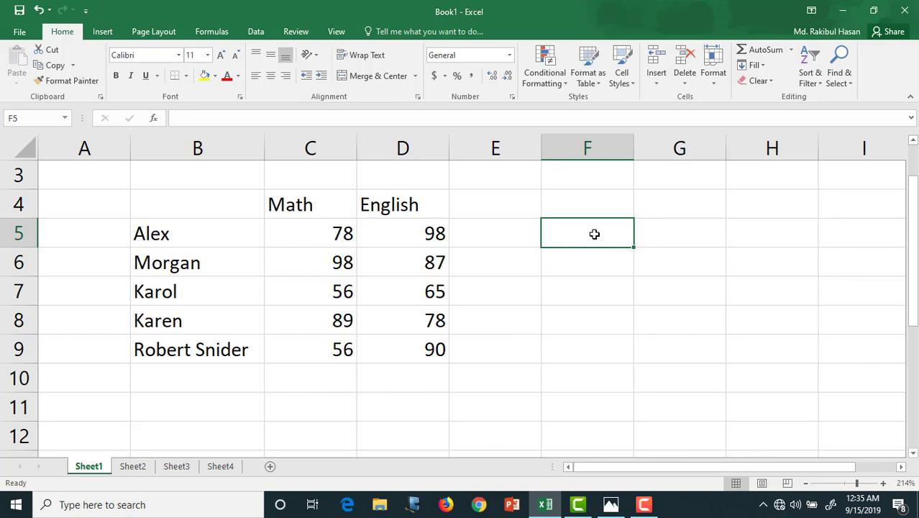
pyautogui.click(526, 235)
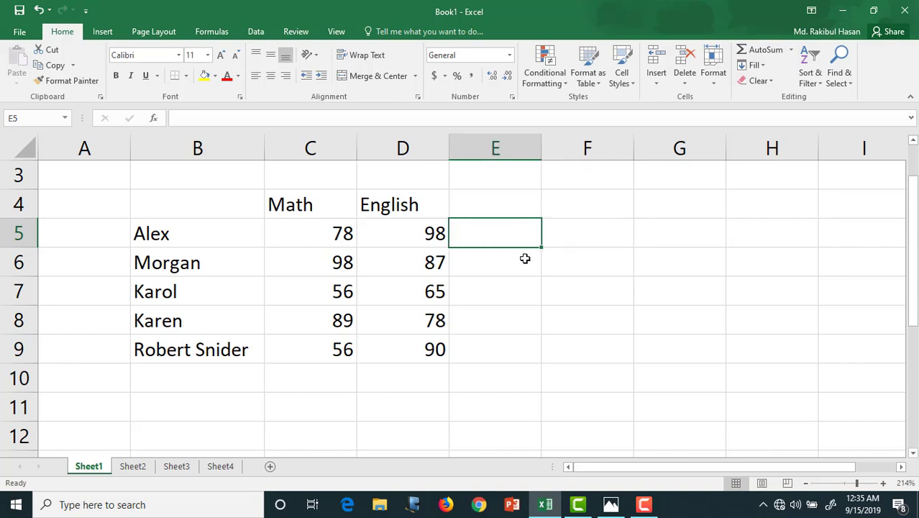
pyautogui.click(525, 256)
pyautogui.click(577, 250)
pyautogui.click(675, 234)
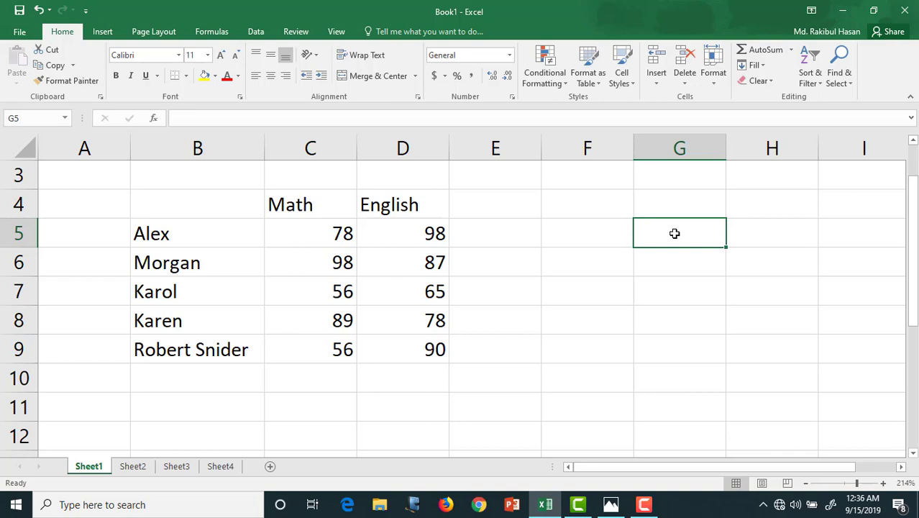
# Move the active cell along row 5 from G5 right to K5, then back left to F5.
pyautogui.press('Right')
pyautogui.press('Right')
pyautogui.press('Right')
pyautogui.press('Right')
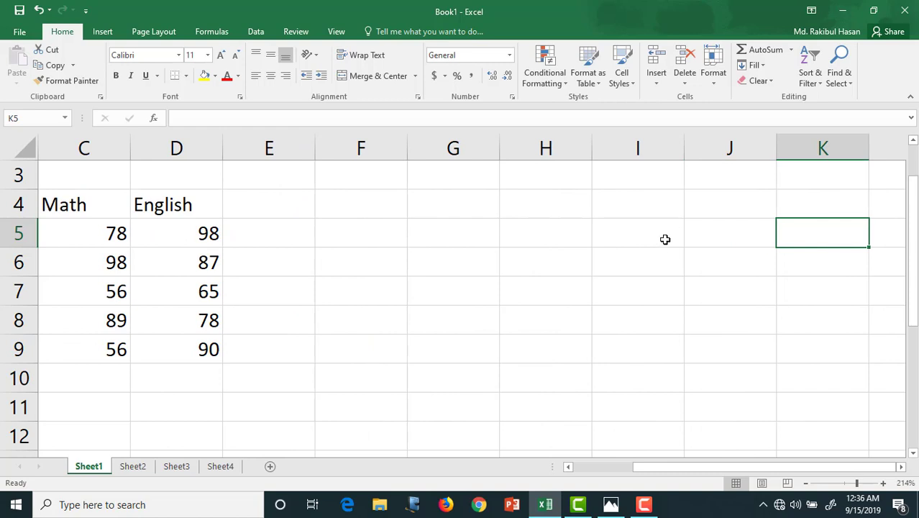
pyautogui.press('Left')
pyautogui.press('Left')
pyautogui.press('Left')
pyautogui.press('Left')
pyautogui.press('Left')
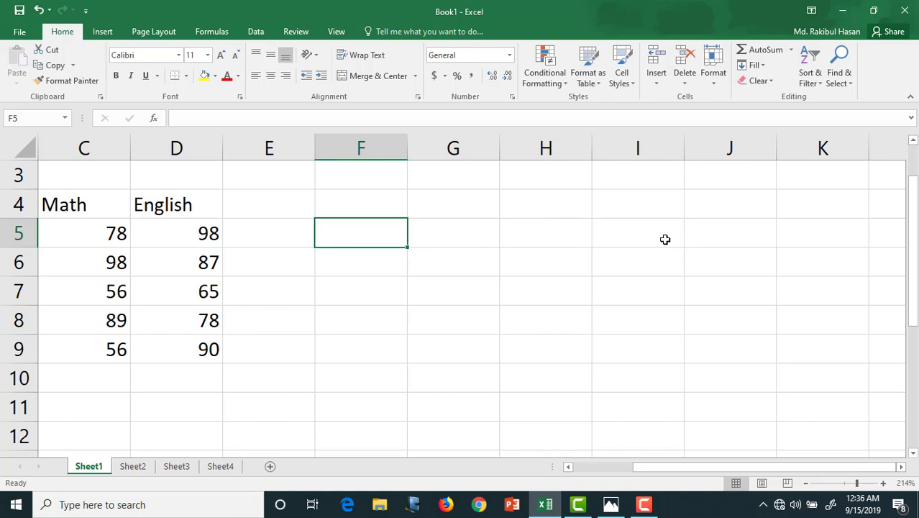
# Move the active cell to column G, down to G10, and back up to G7.
pyautogui.press('Right')
pyautogui.press('Down')
pyautogui.press('Down')
pyautogui.press('Down')
pyautogui.press('Down')
pyautogui.press('Down')
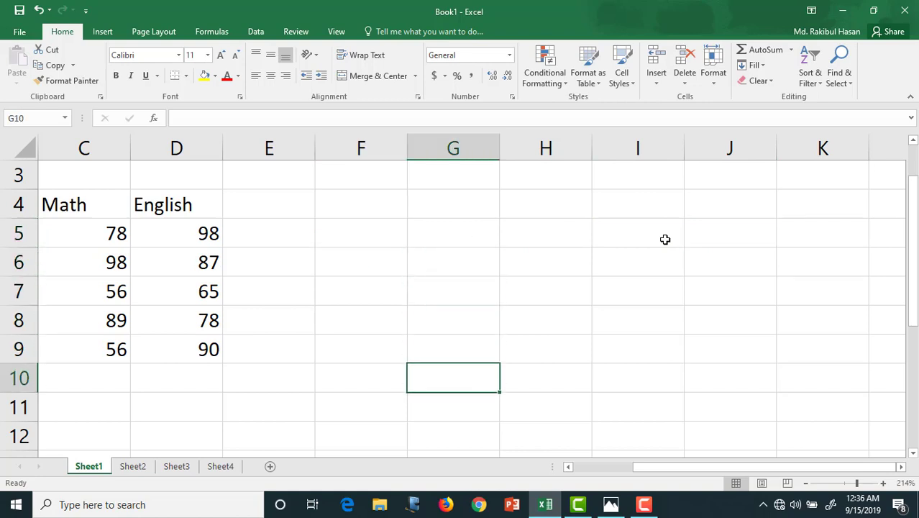
pyautogui.press('Up')
pyautogui.press('Up')
pyautogui.press('Up')
pyautogui.press('Up')
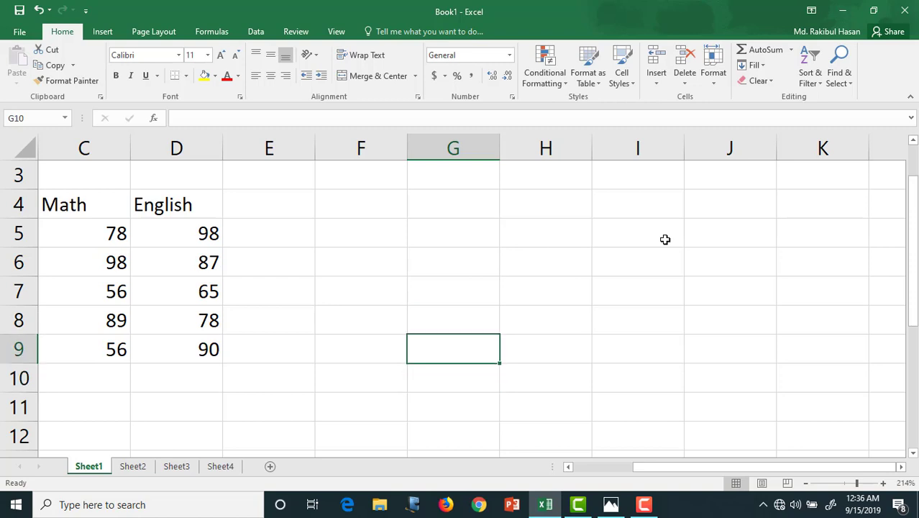
pyautogui.press('Down')
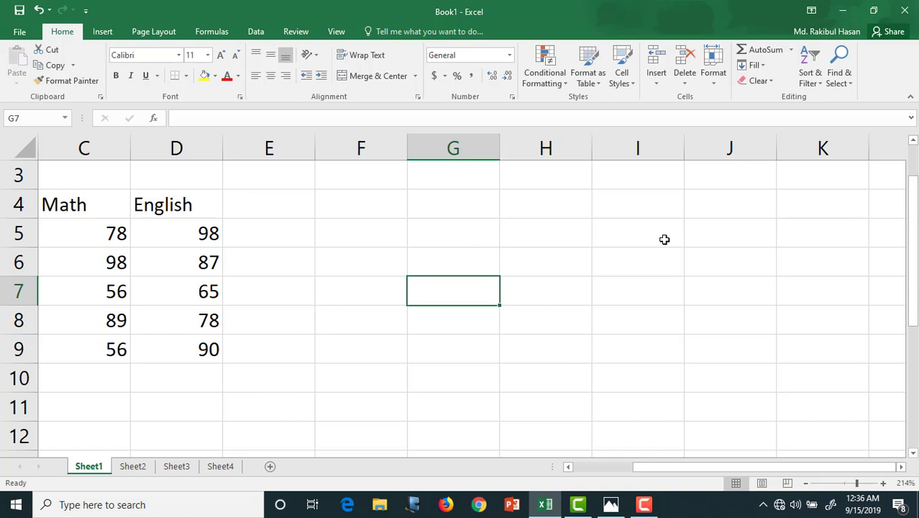
# Move the active cell along row 7 from G7 right to J7, then left to A7.
pyautogui.press('Right')
pyautogui.press('Right')
pyautogui.press('Right')
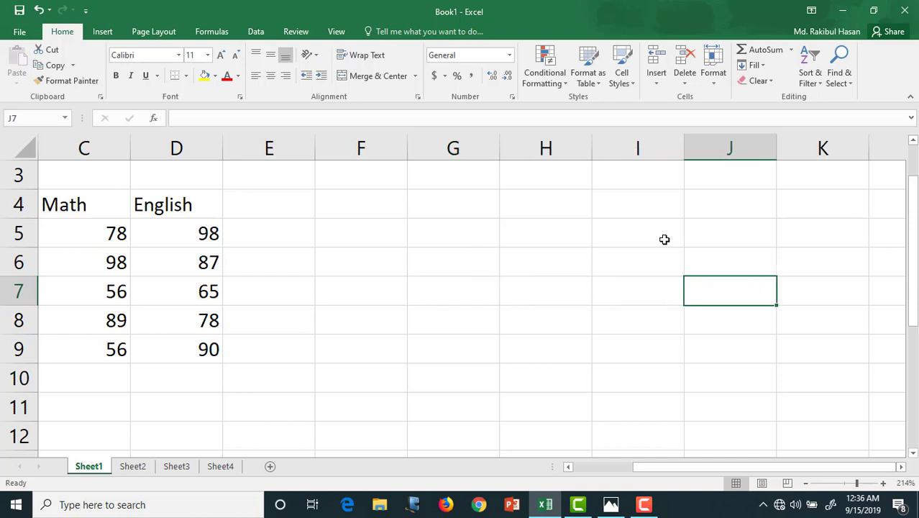
pyautogui.press('Left')
pyautogui.press('Left')
pyautogui.press('Left')
pyautogui.press('Left')
pyautogui.press('Left')
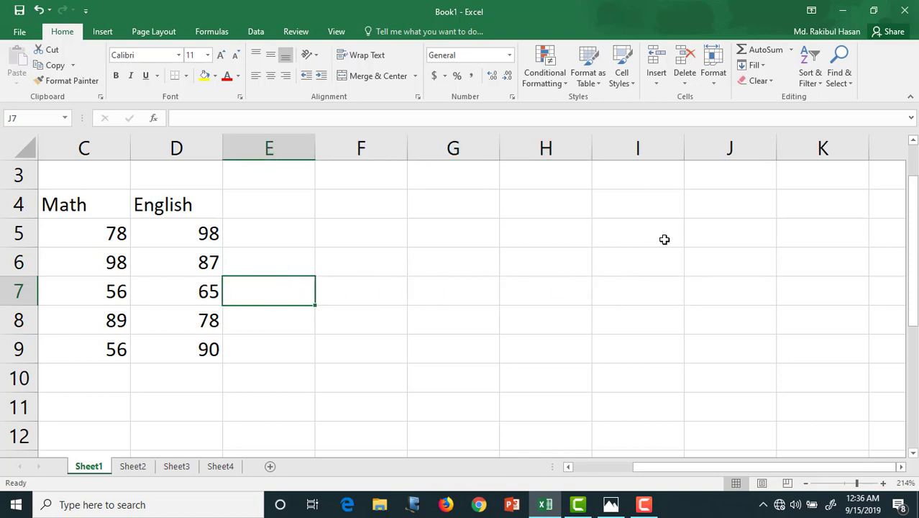
pyautogui.press('Left')
pyautogui.press('Left')
pyautogui.press('Left')
pyautogui.press('Left')
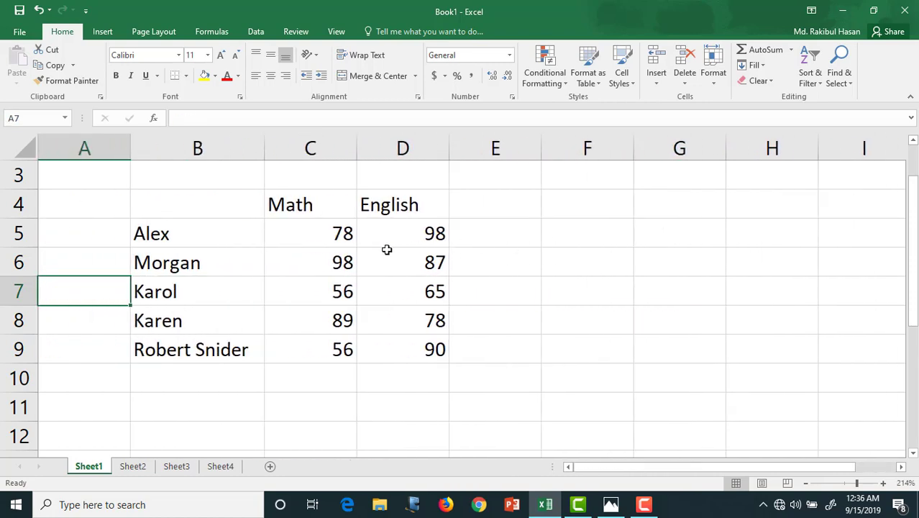
# Total the first student's Math and English marks in E5 with AutoSum, and fill the formula down to E9.
pyautogui.moveTo(192, 205); pyautogui.dragTo(430, 351)
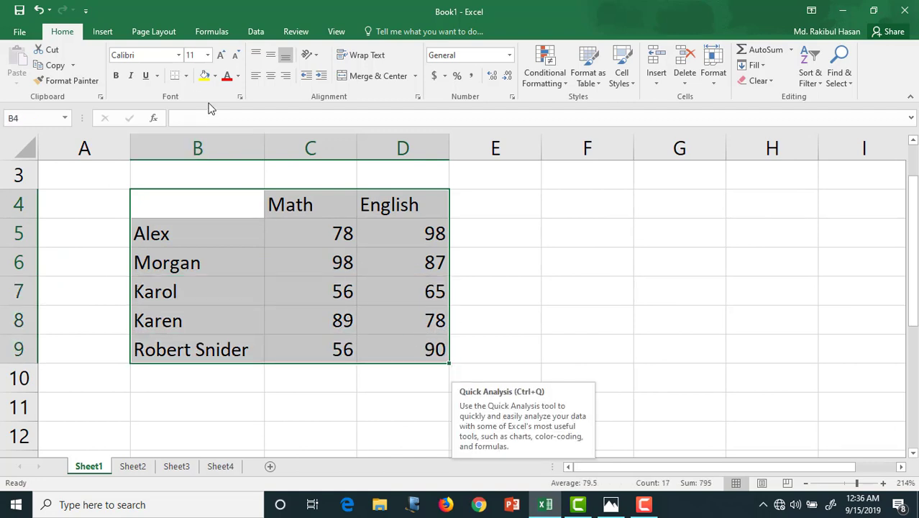
pyautogui.click(478, 259)
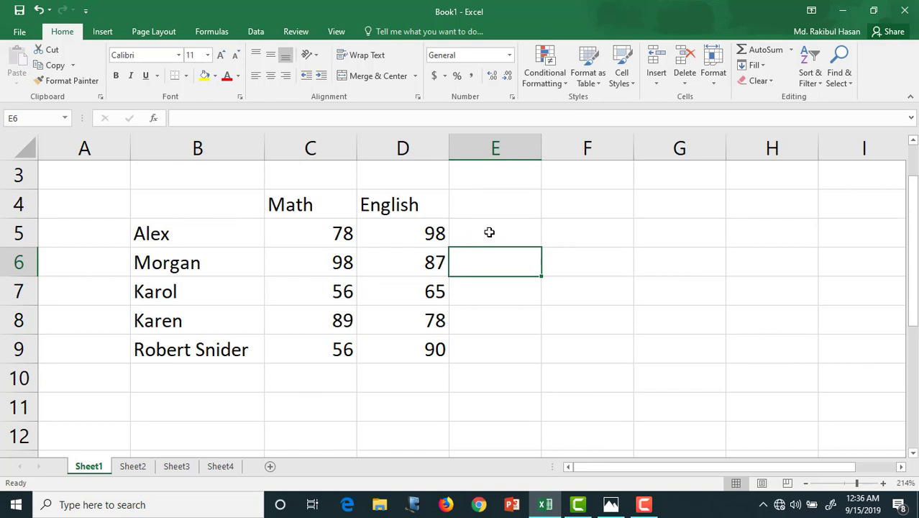
pyautogui.moveTo(489, 232); pyautogui.dragTo(348, 241)
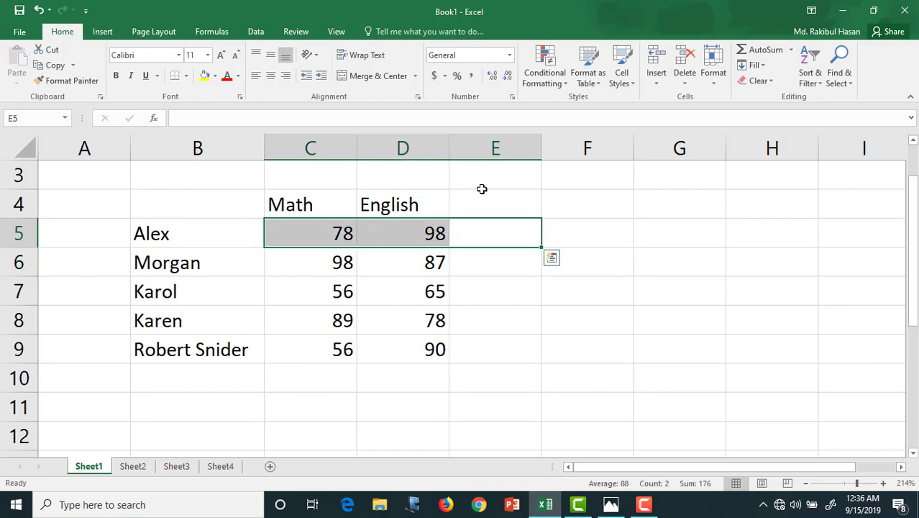
pyautogui.click(767, 50)
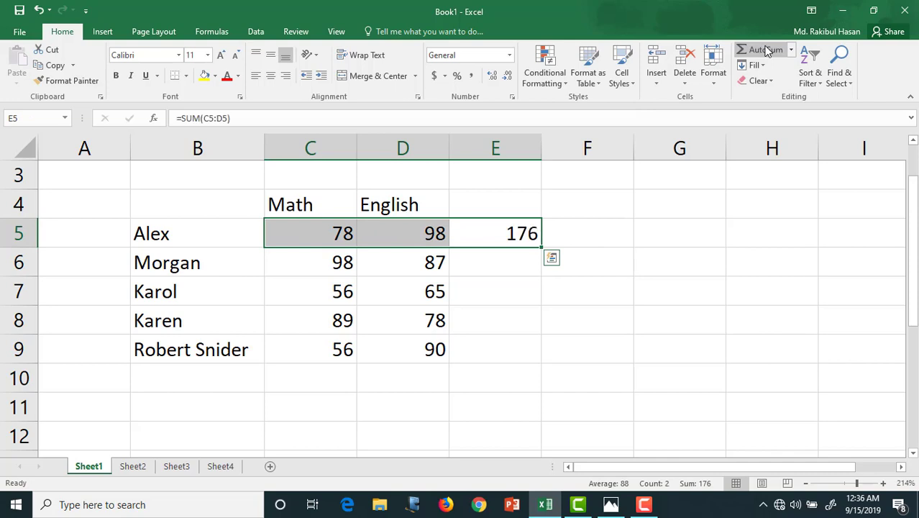
pyautogui.click(518, 234)
pyautogui.moveTo(543, 247); pyautogui.dragTo(543, 356)
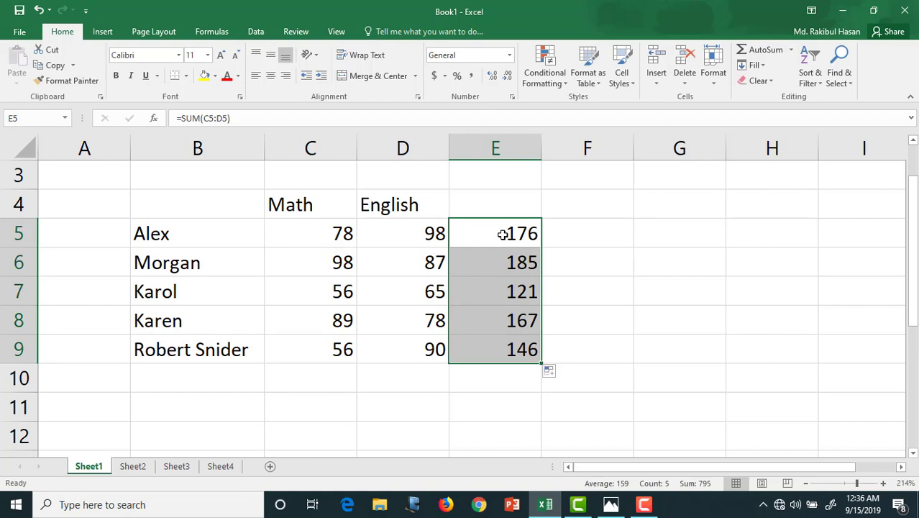
# Enter the heading "Total Marks" in cell E4 above the totals.
pyautogui.click(515, 207)
pyautogui.write('To')
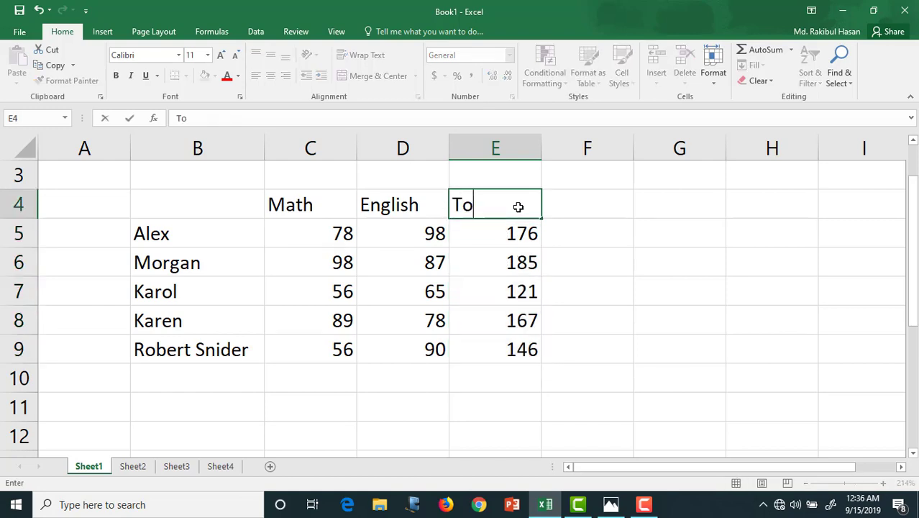
pyautogui.write('tal Marks')
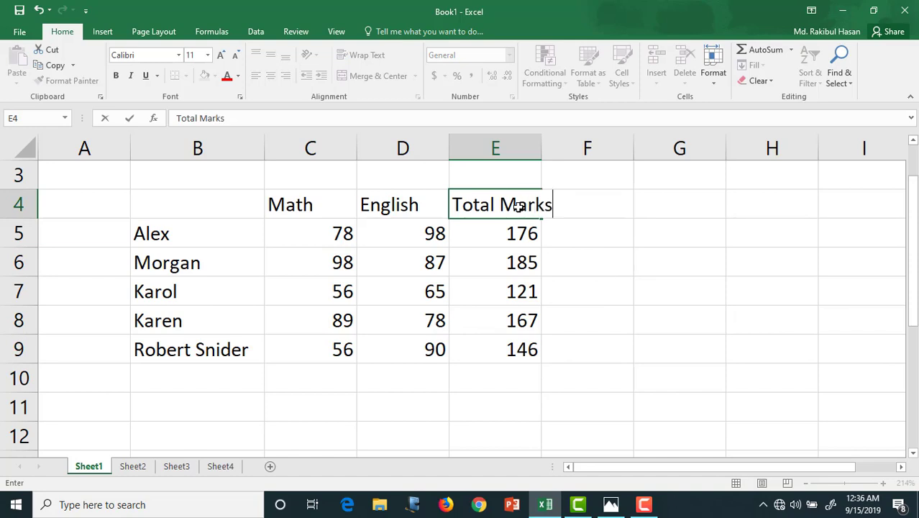
pyautogui.click(602, 233)
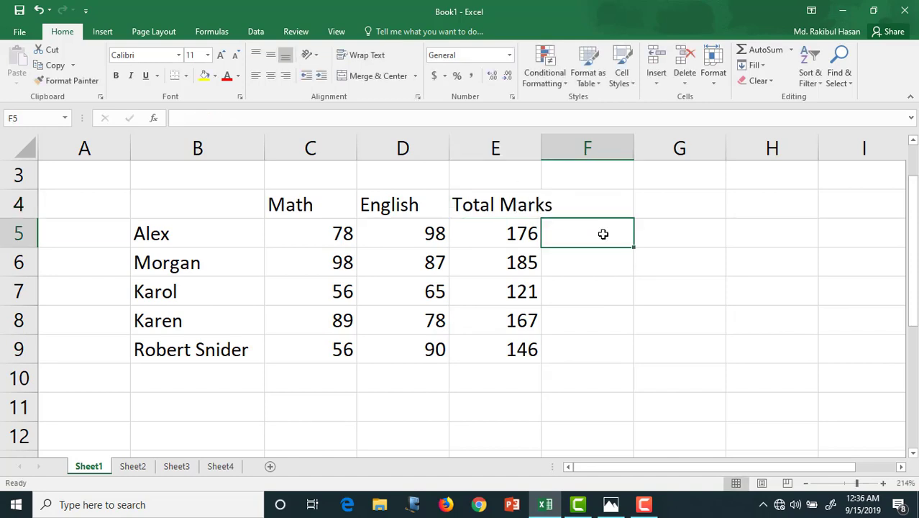
# Apply All Borders to the marks table B4:E9 and review the other available border options.
pyautogui.moveTo(205, 199); pyautogui.dragTo(516, 347)
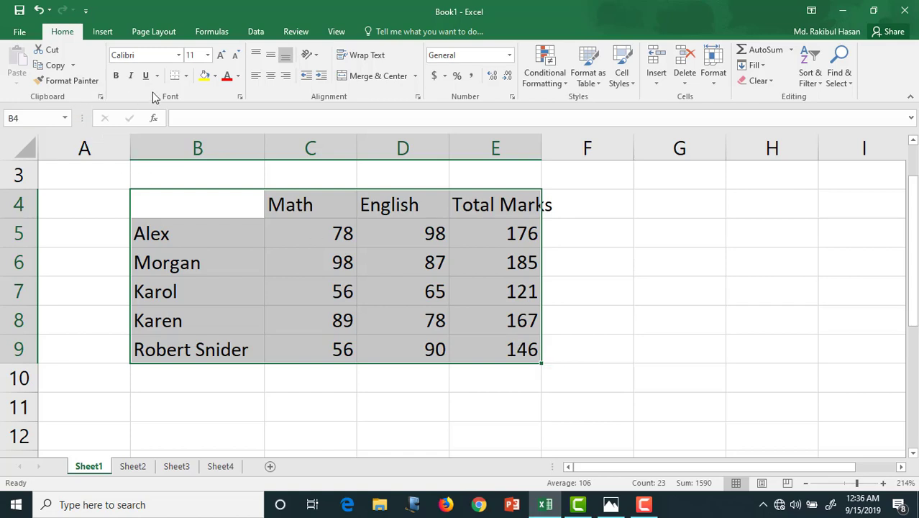
pyautogui.click(185, 76)
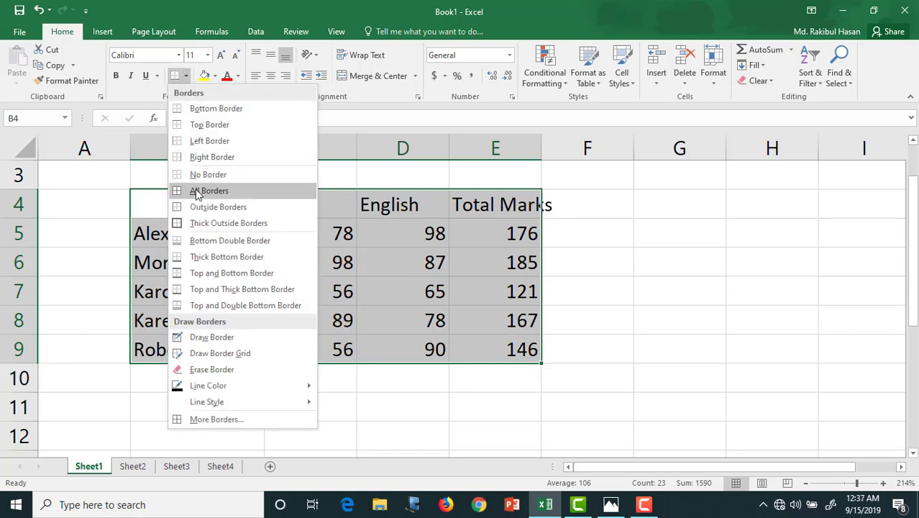
pyautogui.click(197, 191)
pyautogui.click(347, 281)
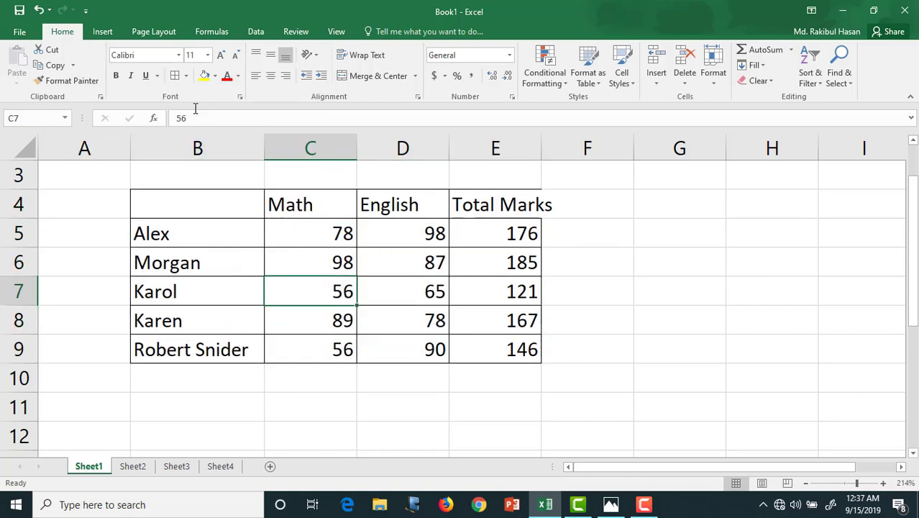
pyautogui.click(186, 76)
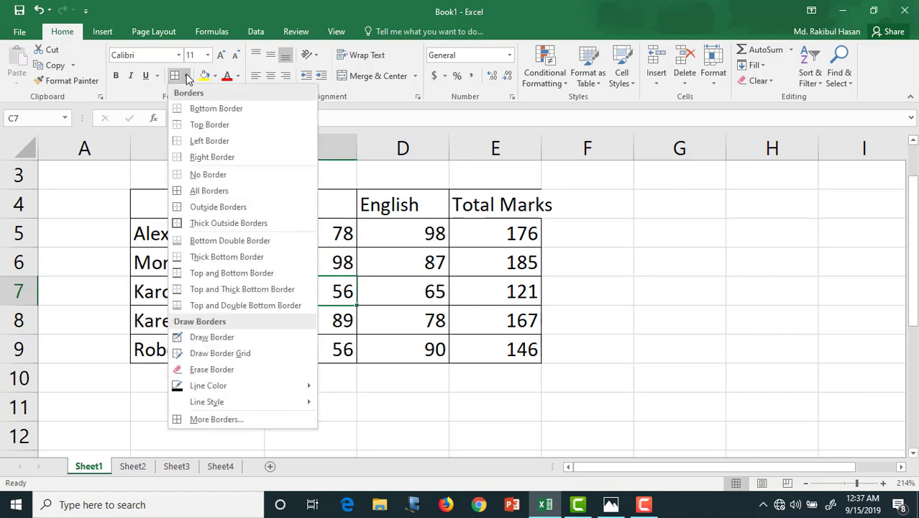
pyautogui.click(388, 281)
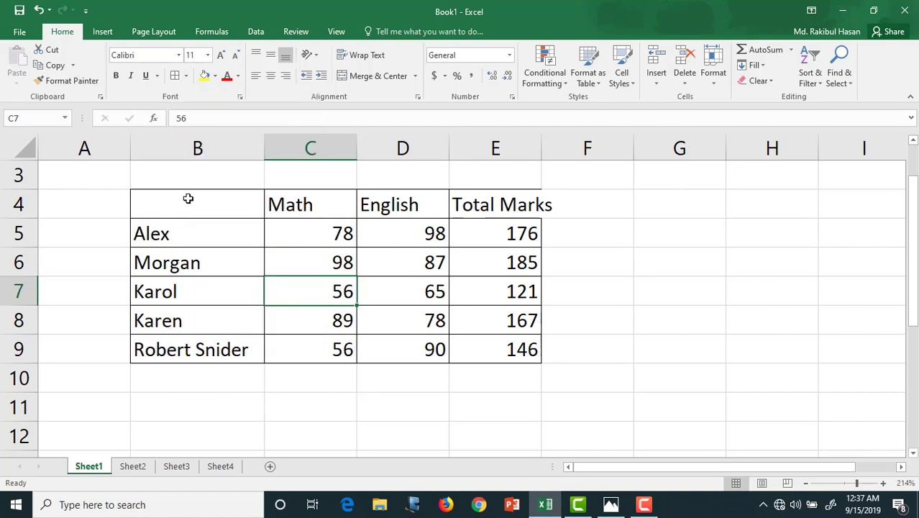
# Apply Thick Outside Borders around the marks table B4:E9.
pyautogui.moveTo(188, 202); pyautogui.dragTo(546, 366)
pyautogui.click(186, 76)
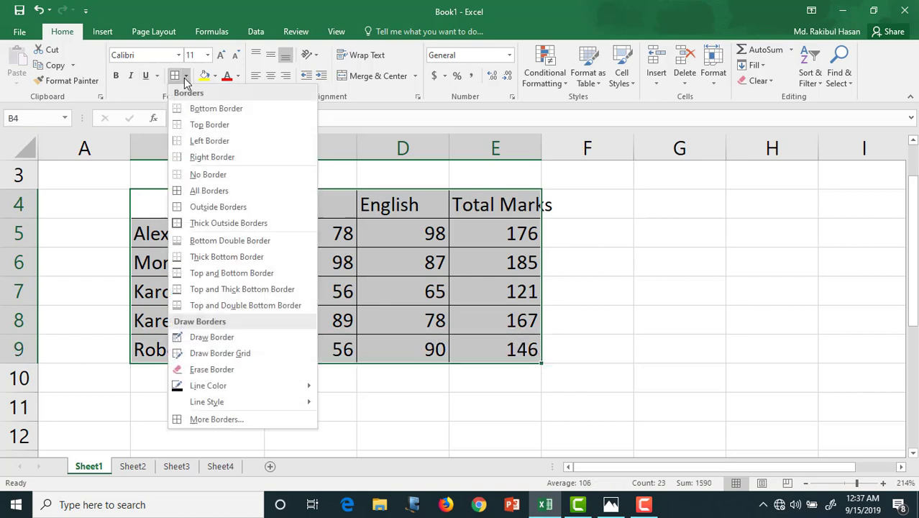
pyautogui.click(200, 225)
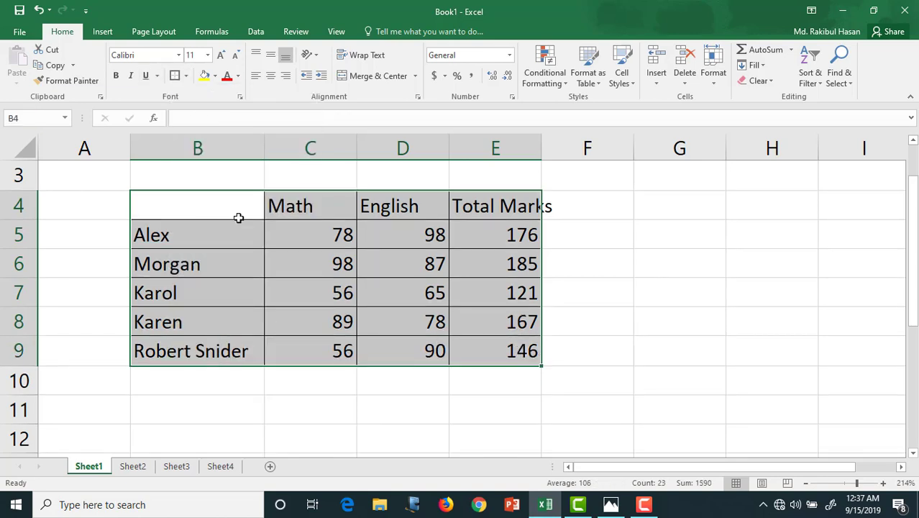
pyautogui.click(341, 421)
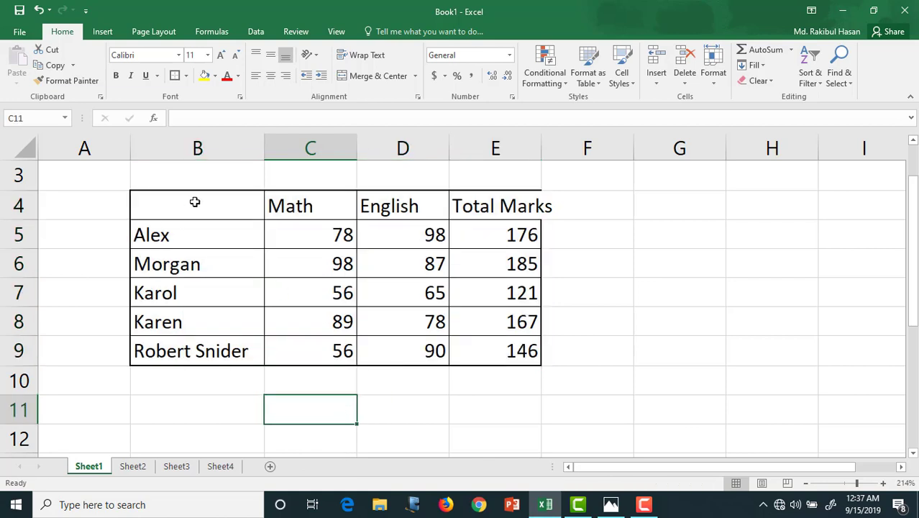
# Replace the thick outline of table B4:E9 with All Borders and select the empty header cell B4.
pyautogui.moveTo(195, 204); pyautogui.dragTo(513, 351)
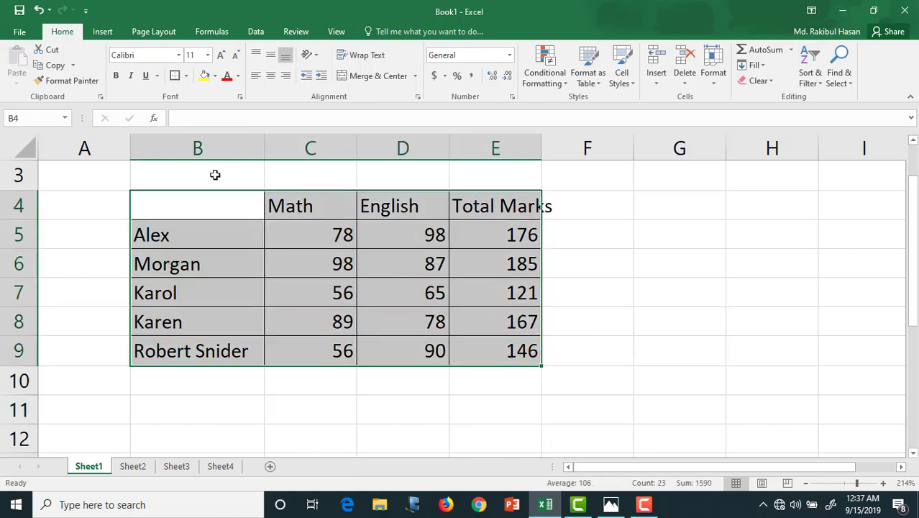
pyautogui.click(186, 76)
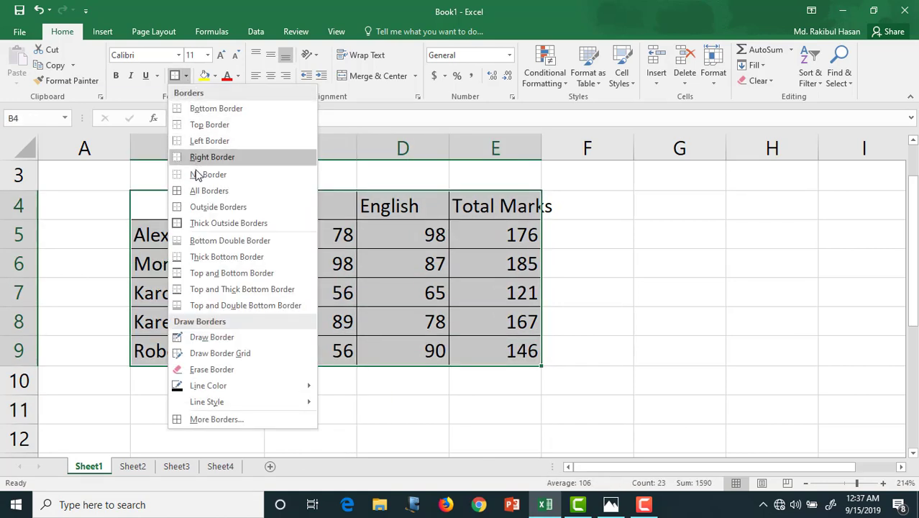
pyautogui.click(199, 192)
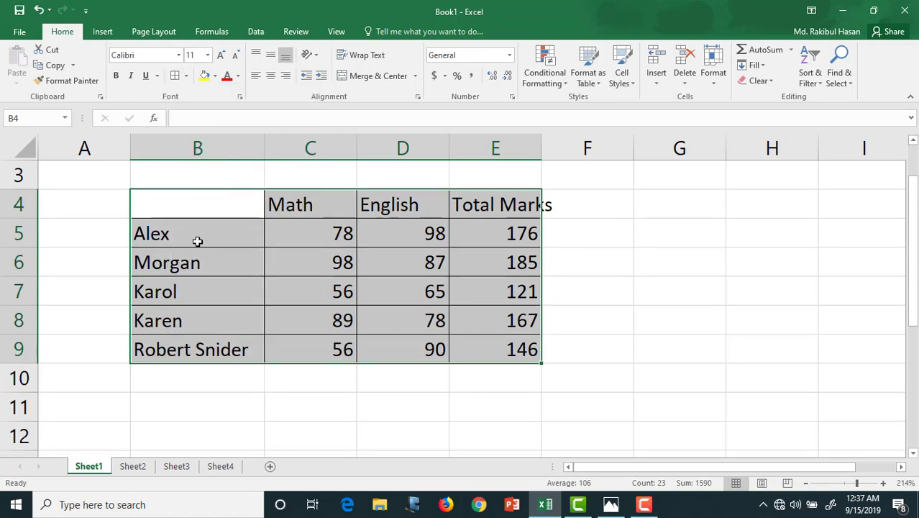
pyautogui.click(197, 213)
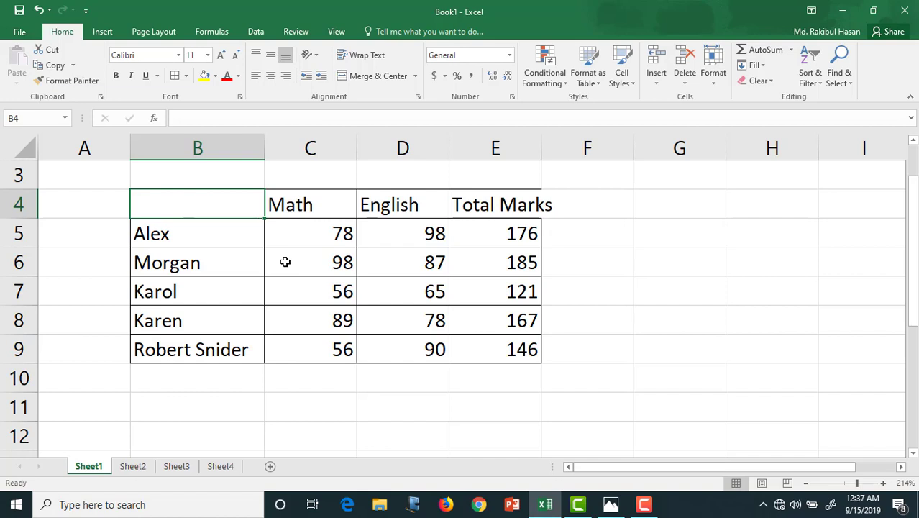
# Check the bordered marks table in the print preview at enlarged size and return to the sheet.
pyautogui.hotkey('ctrl', 'p')
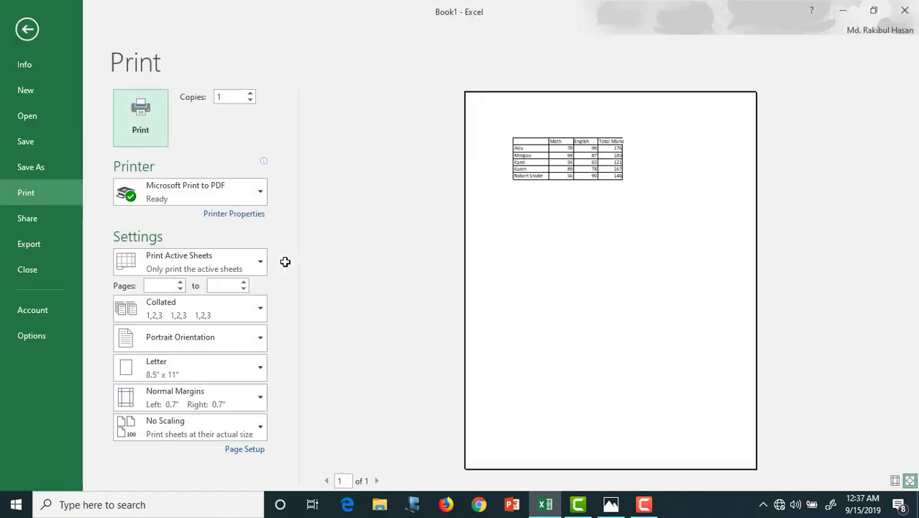
pyautogui.click(548, 149)
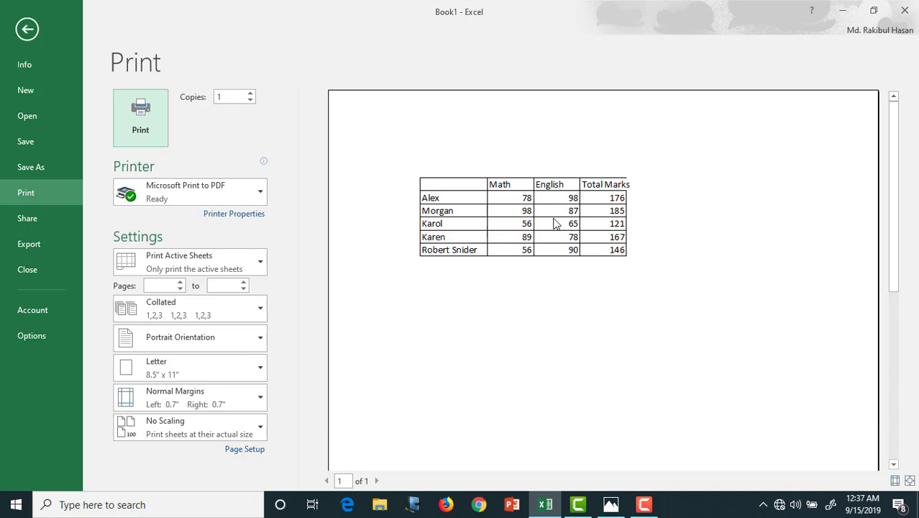
pyautogui.press('Escape')
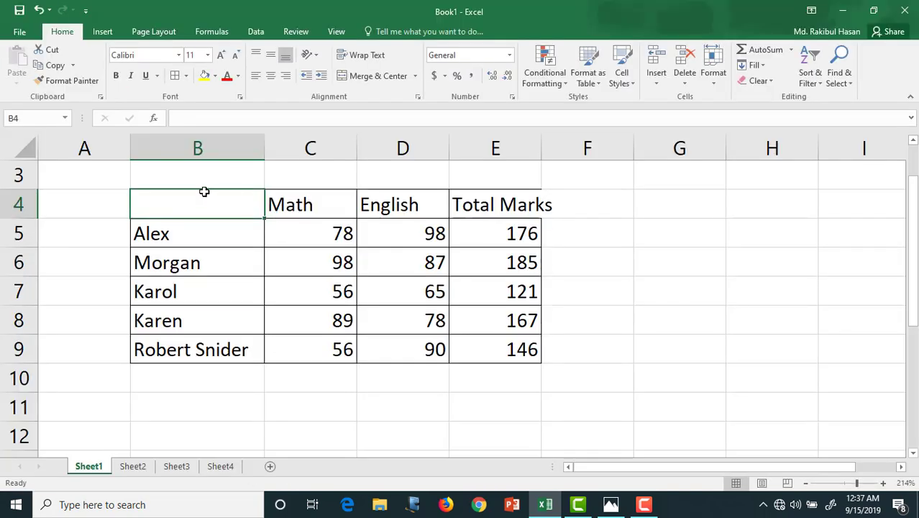
# Remove all borders from the marks table B4:E9 and check the print preview without them.
pyautogui.moveTo(218, 206); pyautogui.dragTo(493, 345)
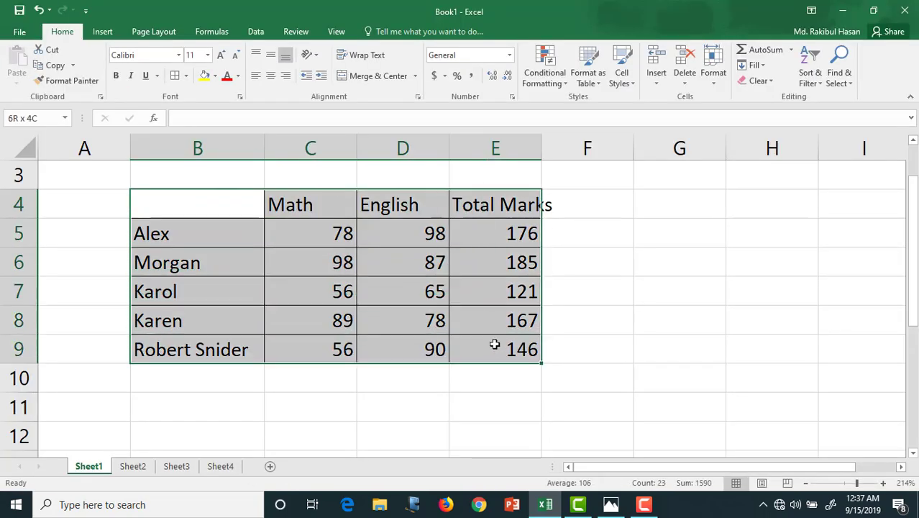
pyautogui.click(189, 78)
pyautogui.click(194, 176)
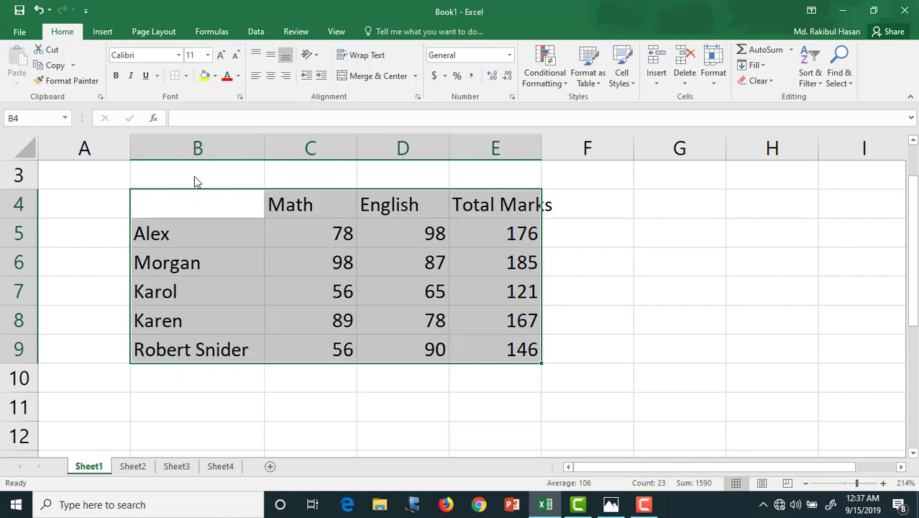
pyautogui.hotkey('ctrl', 'p')
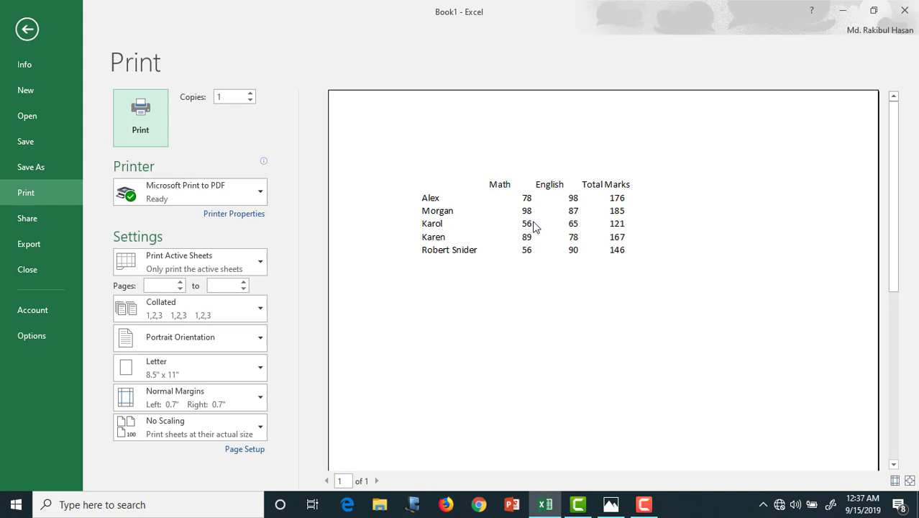
pyautogui.press('Escape')
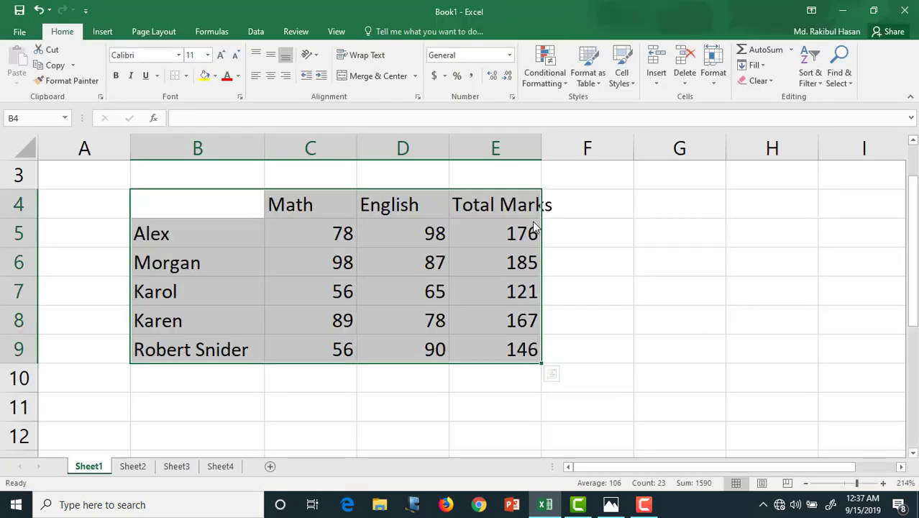
# Apply All Borders to the marks table B4:E9 and AutoFit column E to its "Total Marks" heading.
pyautogui.click(187, 77)
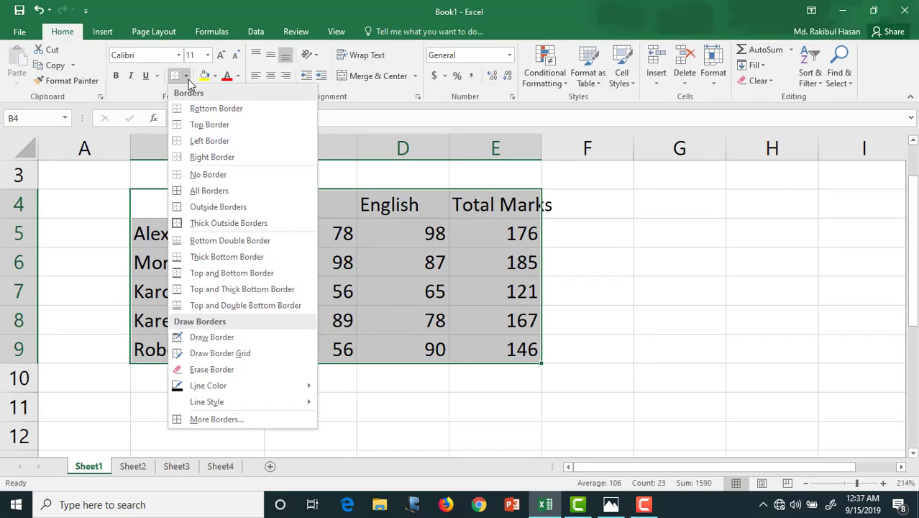
pyautogui.click(195, 193)
pyautogui.click(583, 289)
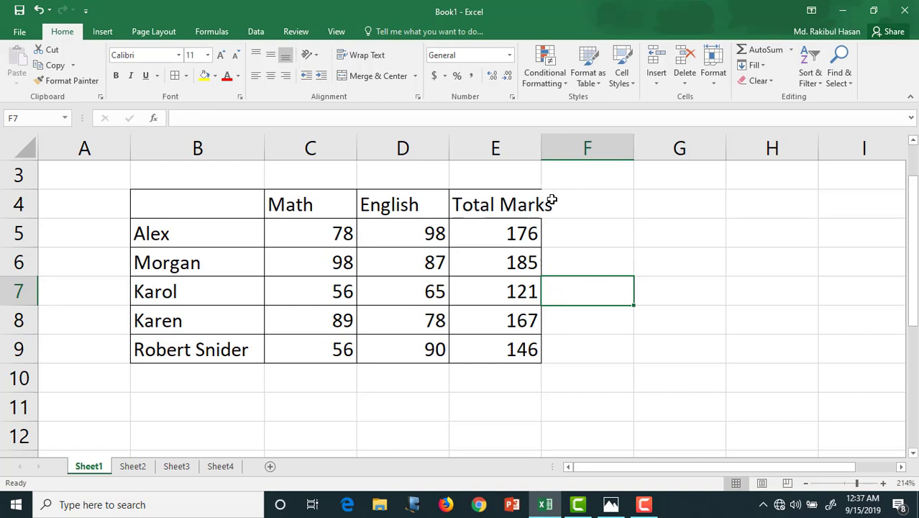
pyautogui.doubleClick(542, 147)
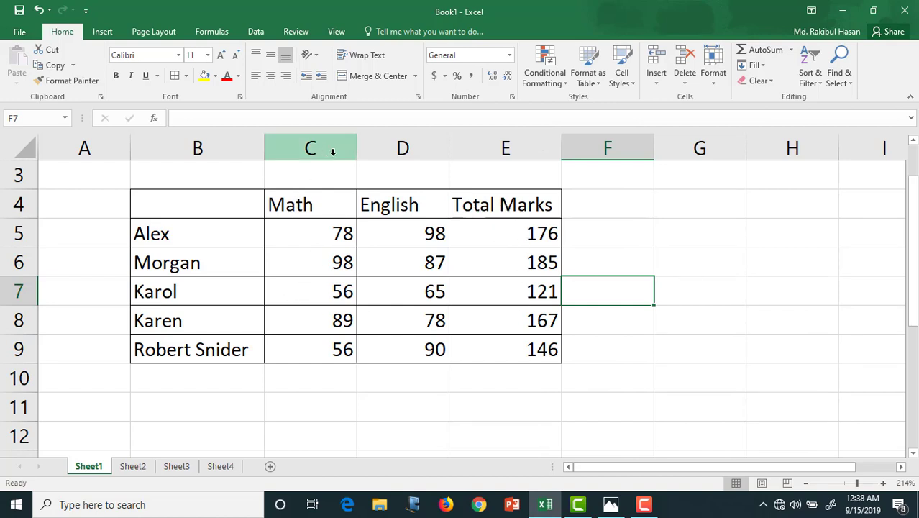
# Narrow columns C, D and E manually to about the width of their numbers.
pyautogui.moveTo(358, 147); pyautogui.dragTo(296, 150)
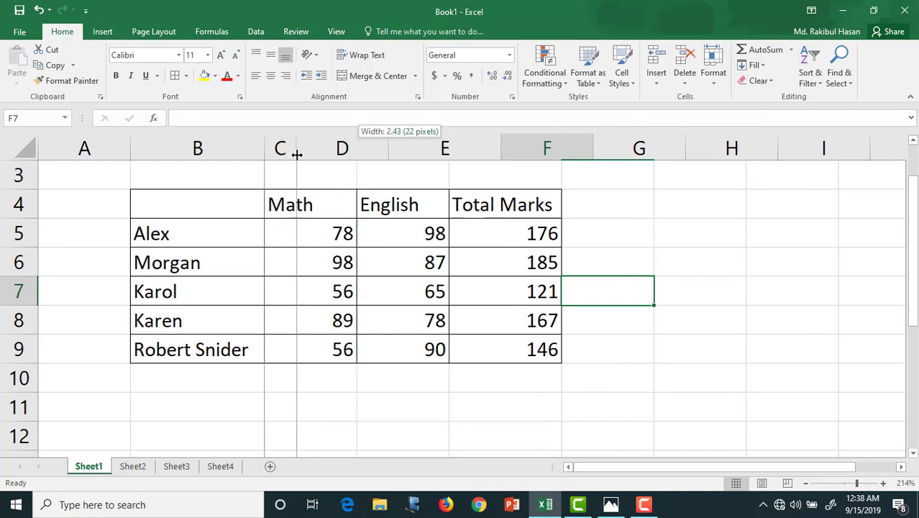
pyautogui.moveTo(384, 142); pyautogui.dragTo(325, 148)
pyautogui.moveTo(439, 146); pyautogui.dragTo(436, 144)
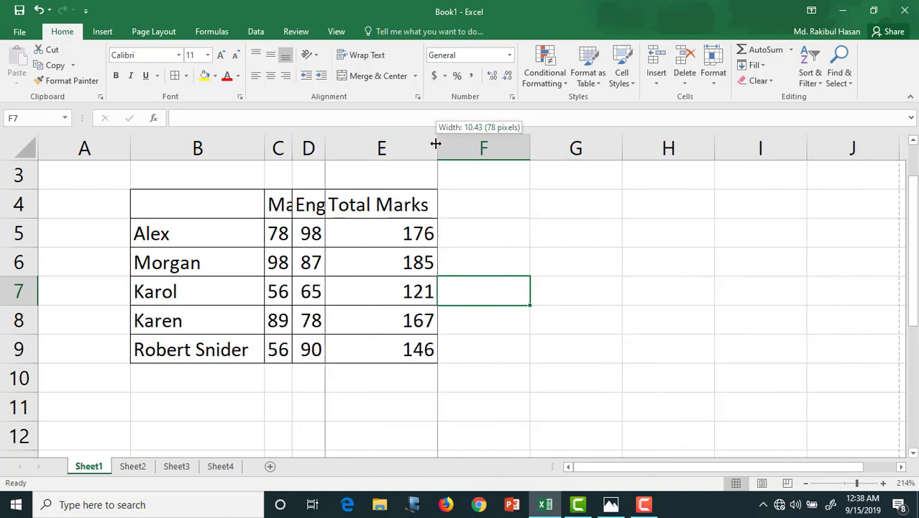
pyautogui.moveTo(379, 147); pyautogui.dragTo(370, 148)
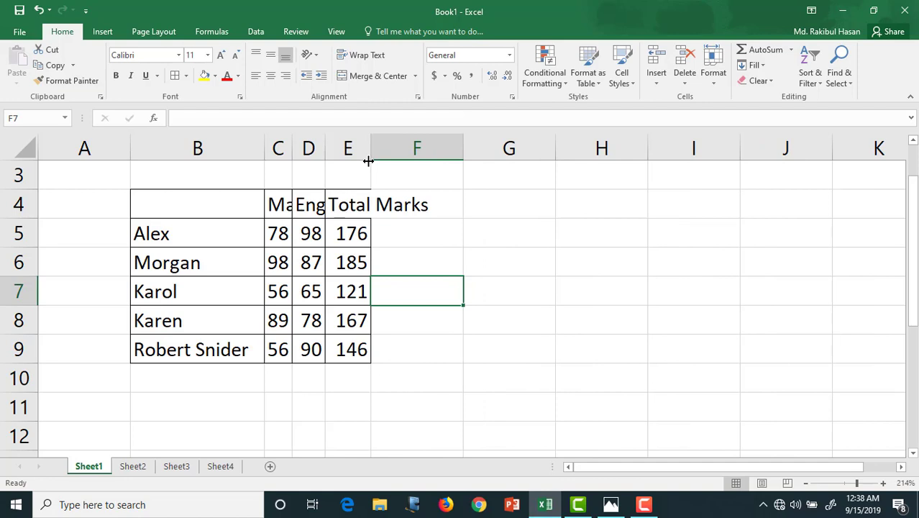
# Try AutoFit on columns C and D one at a time, and undo both width changes.
pyautogui.doubleClick(294, 147)
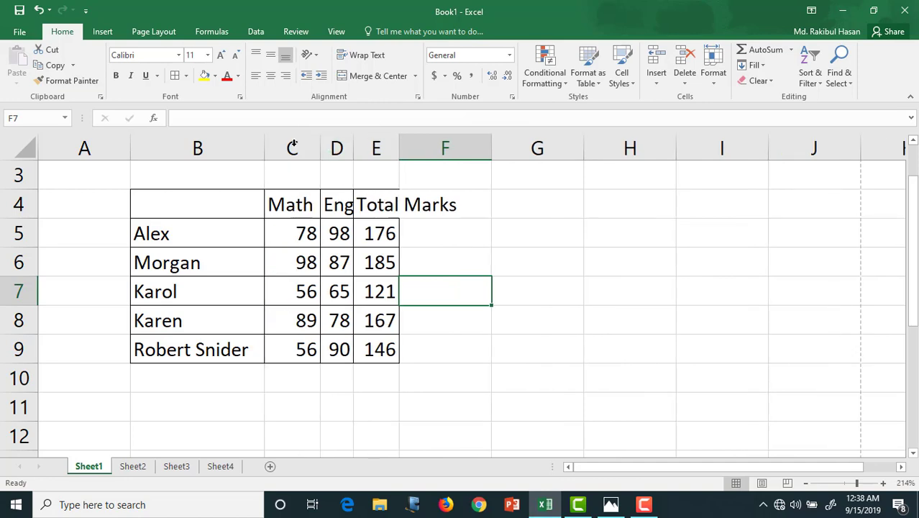
pyautogui.doubleClick(353, 148)
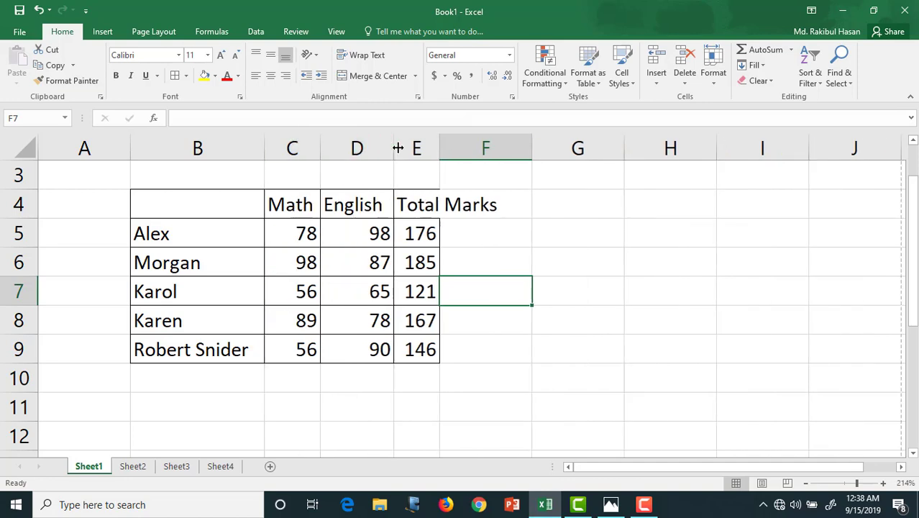
pyautogui.hotkey('ctrl', 'z')
pyautogui.hotkey('ctrl', 'z')
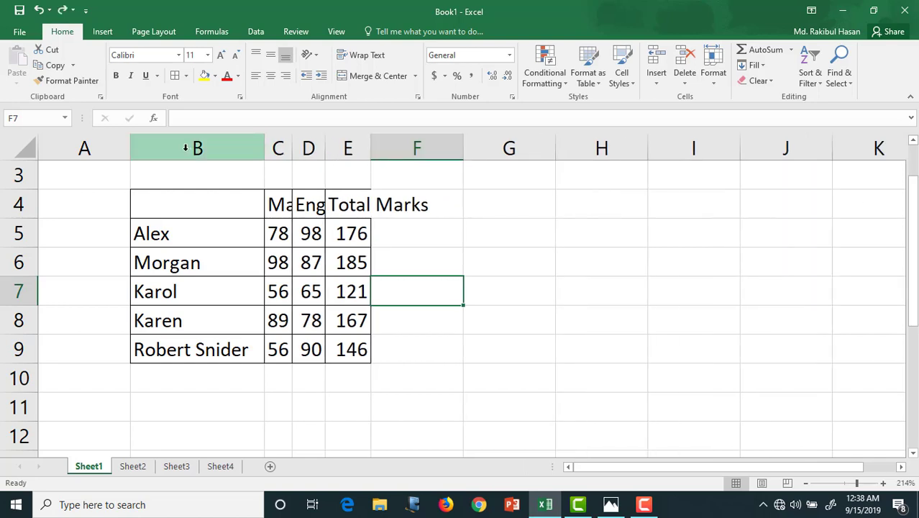
# AutoFit columns B through E together so each column matches its contents.
pyautogui.moveTo(186, 147); pyautogui.dragTo(353, 151)
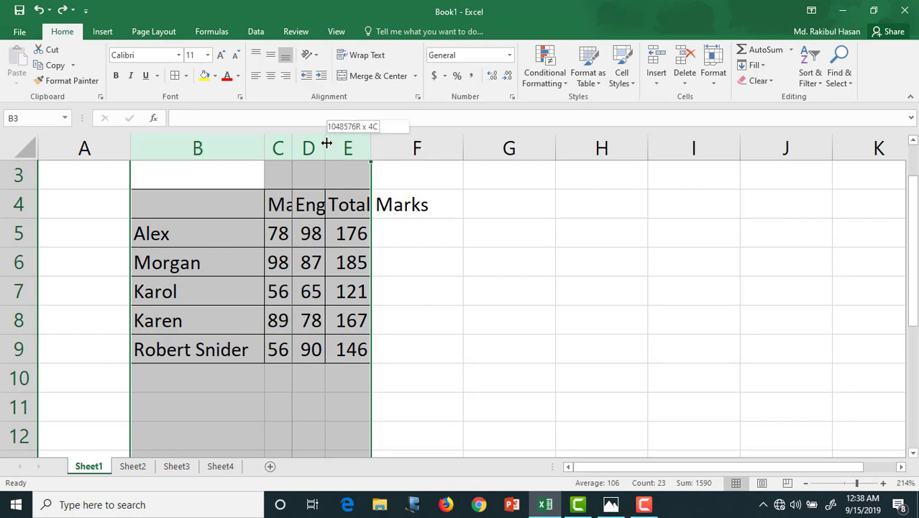
pyautogui.doubleClick(326, 143)
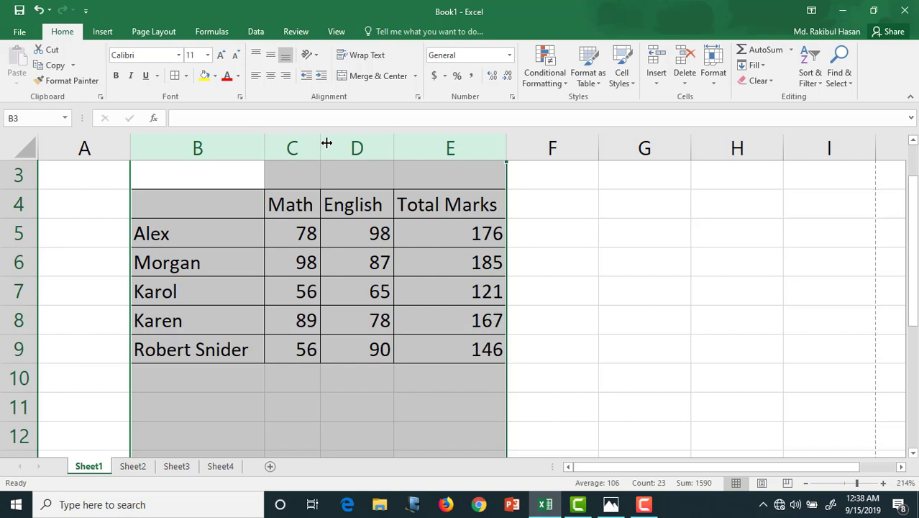
pyautogui.click(287, 268)
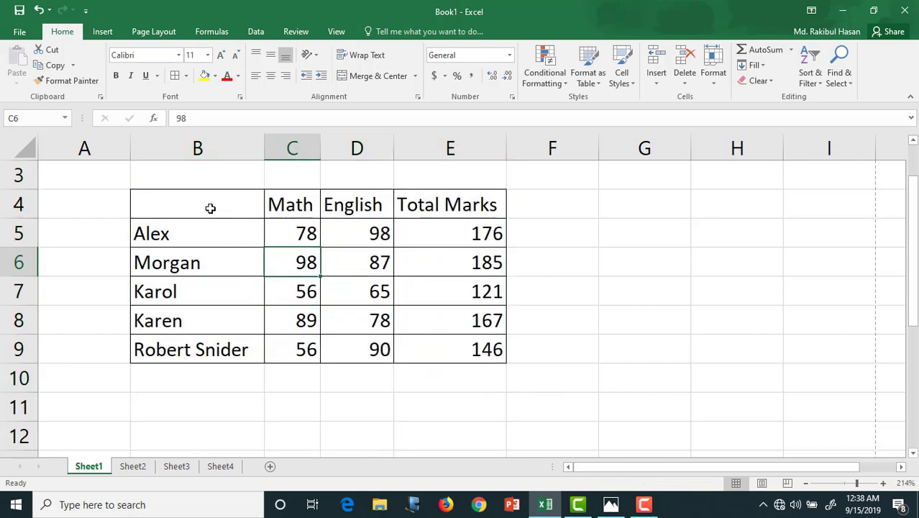
# Enter the heading "Name" in cell B4 above the student names.
pyautogui.moveTo(210, 207); pyautogui.dragTo(450, 344)
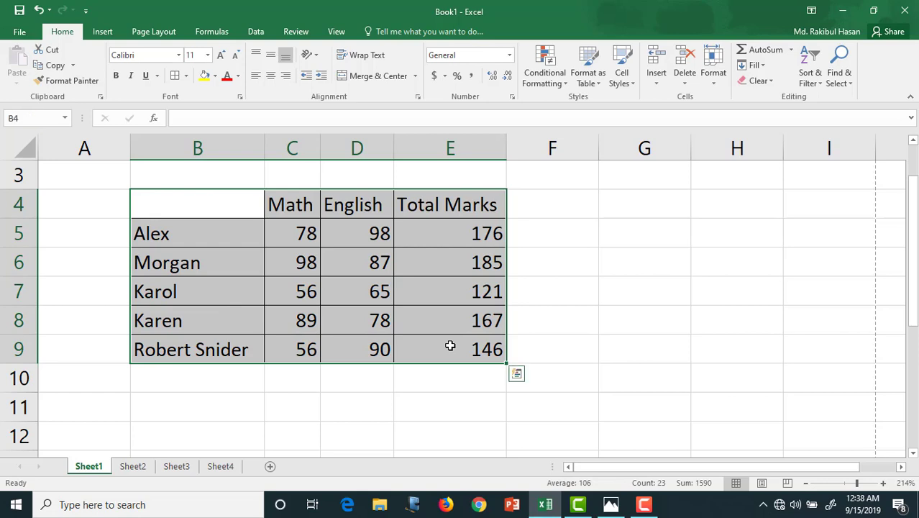
pyautogui.click(202, 211)
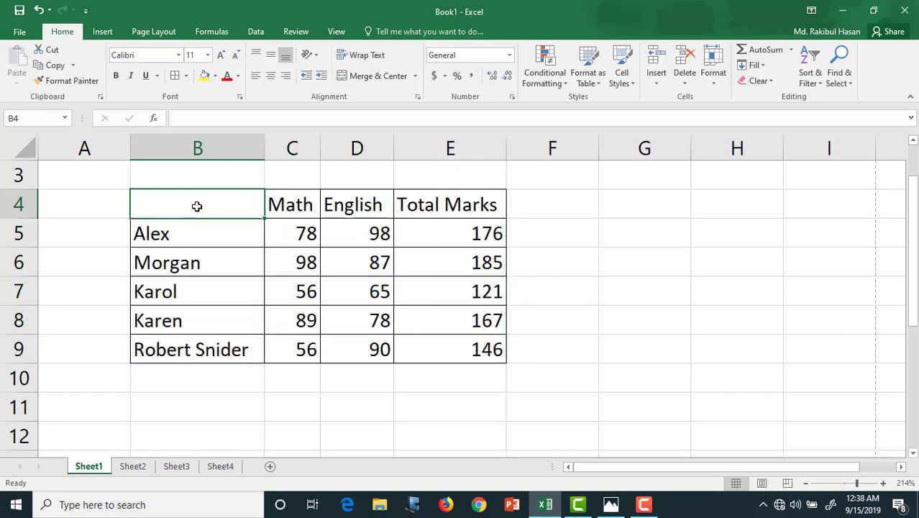
pyautogui.write('Name')
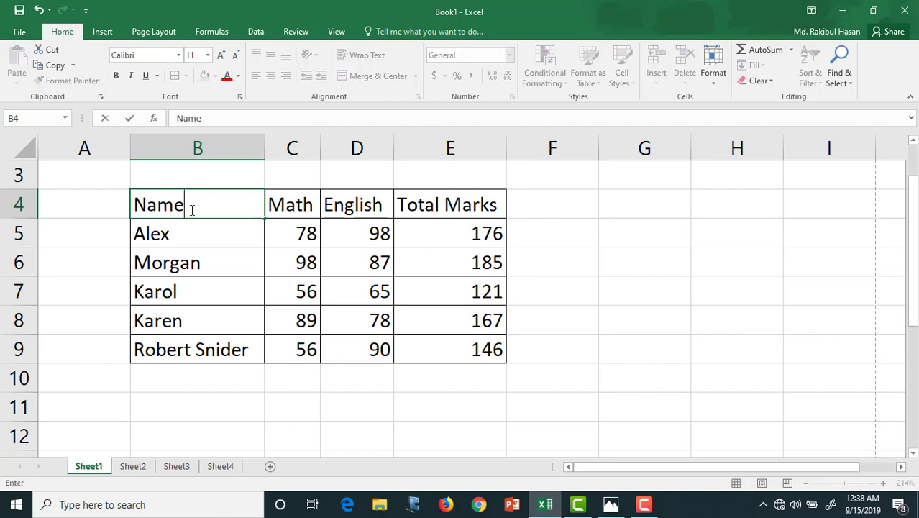
pyautogui.click(191, 292)
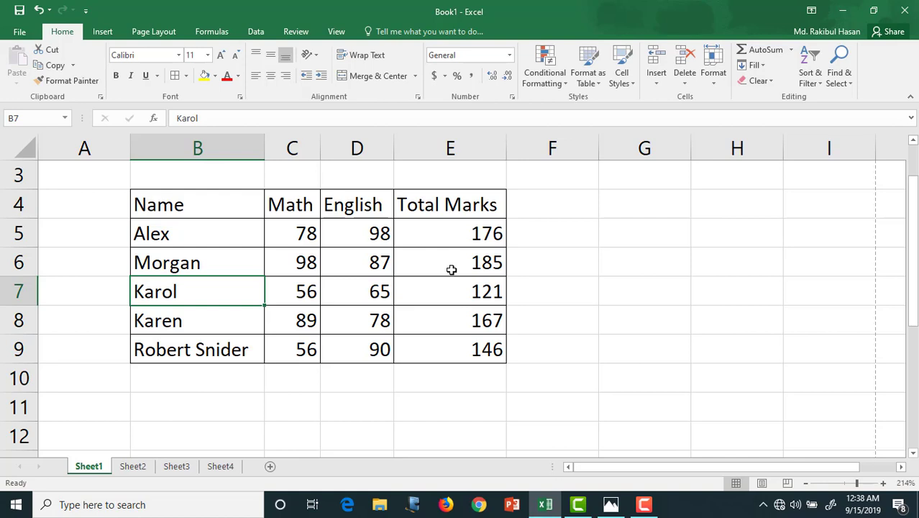
# Format the header row B4:E4 as bold and italic.
pyautogui.moveTo(190, 209); pyautogui.dragTo(425, 204)
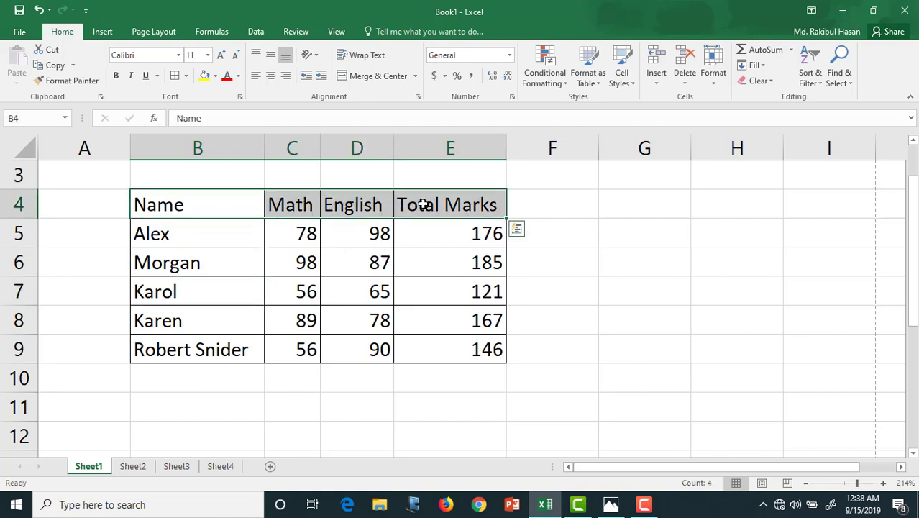
pyautogui.click(116, 76)
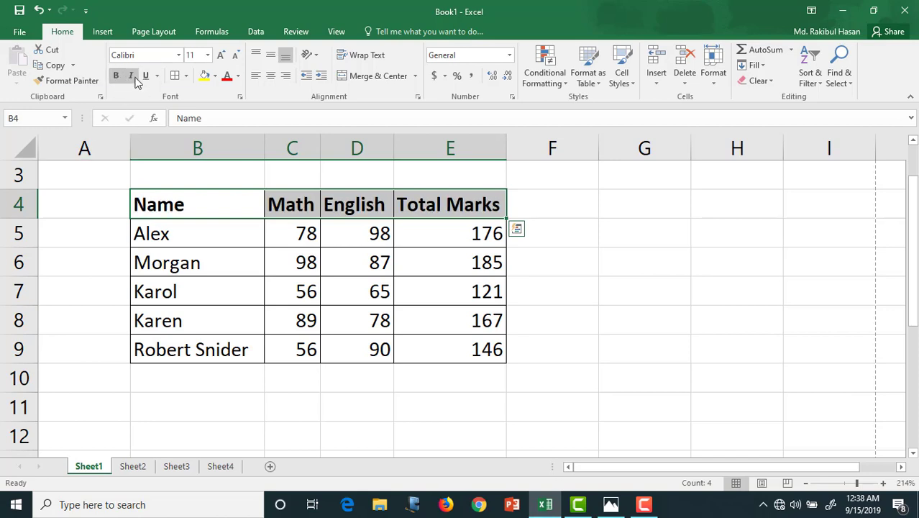
pyautogui.click(132, 77)
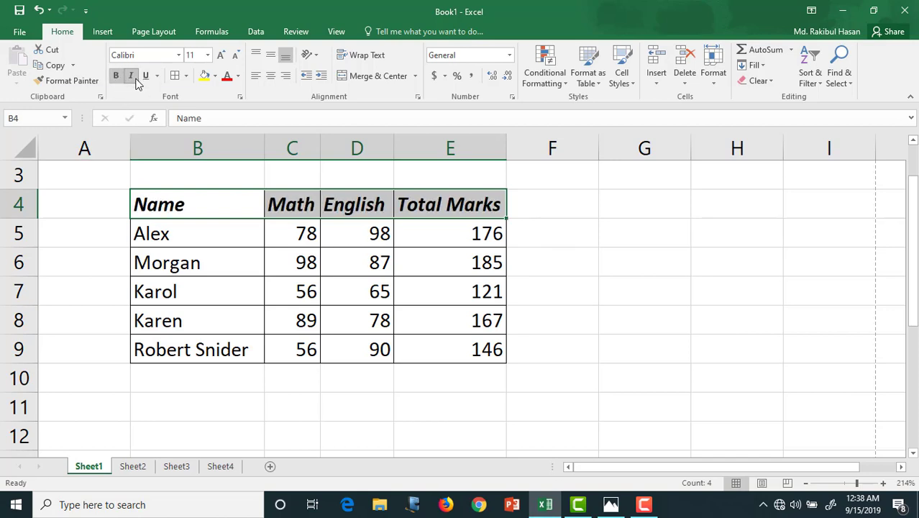
pyautogui.click(271, 253)
# Fill the header row B4:E4 with a light green theme color.
pyautogui.click(204, 201)
pyautogui.moveTo(203, 201); pyautogui.dragTo(420, 208)
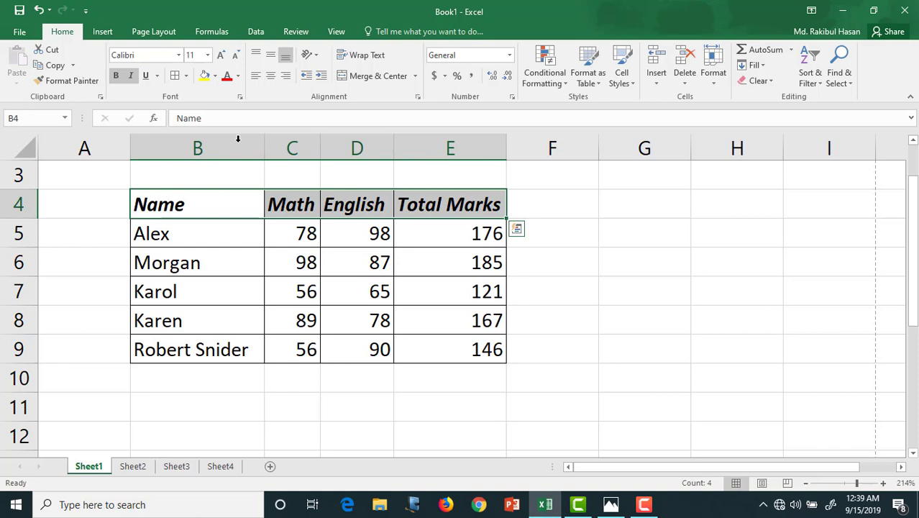
pyautogui.click(215, 76)
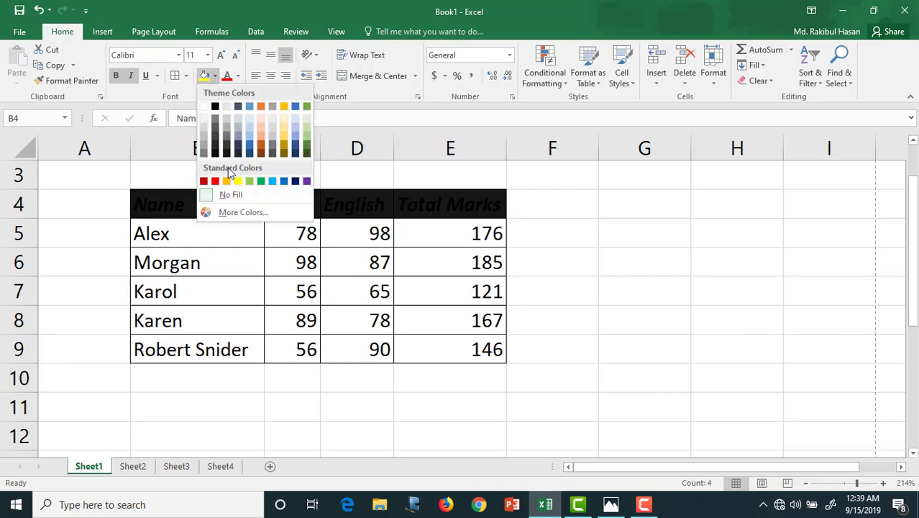
pyautogui.click(305, 137)
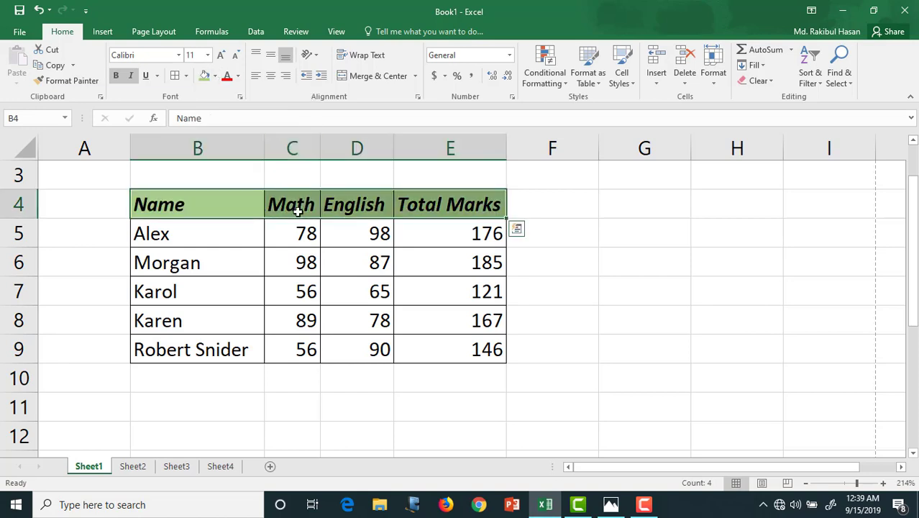
pyautogui.click(291, 285)
# Fill the total marks cells E5:E9 with the same light green as the header row.
pyautogui.moveTo(195, 207); pyautogui.dragTo(456, 341)
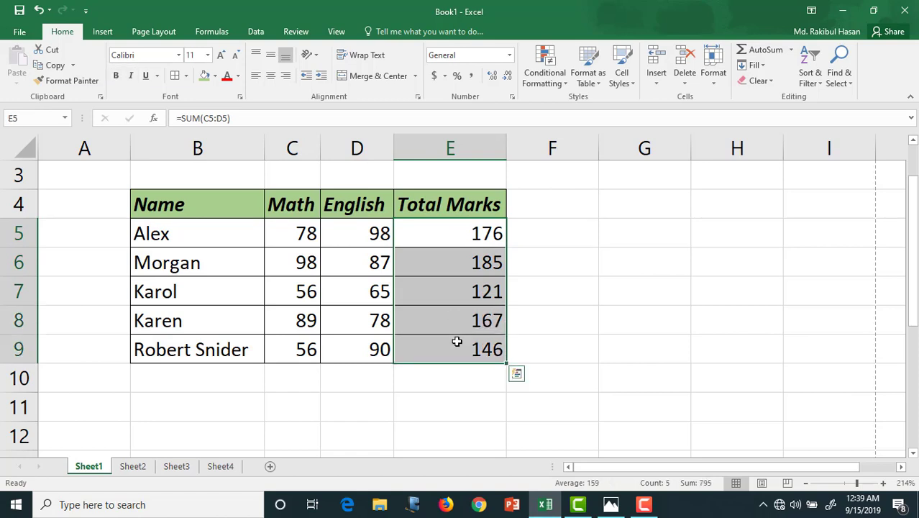
pyautogui.click(205, 75)
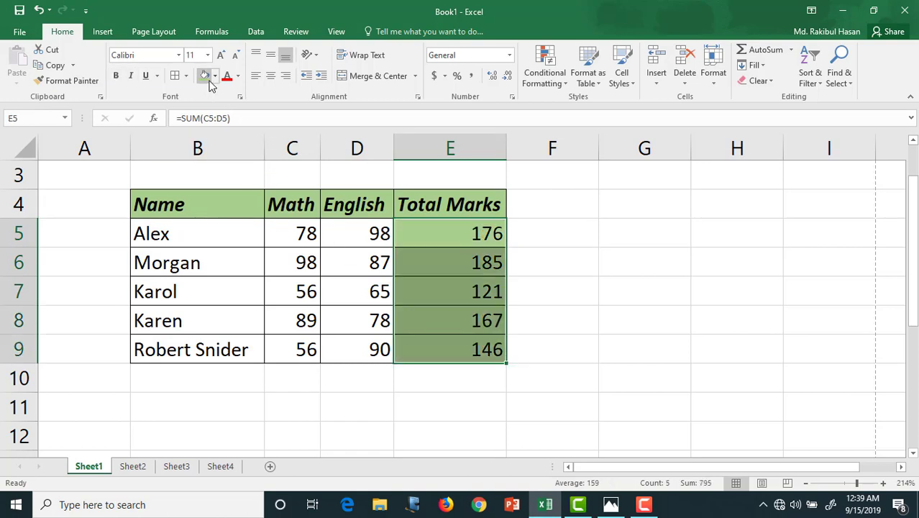
pyautogui.click(530, 246)
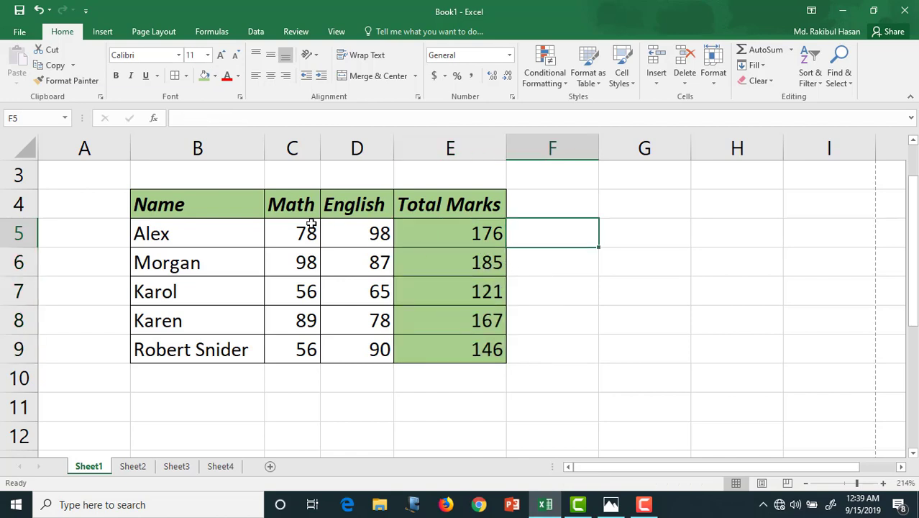
# Color the text of the totals in E5:E9 red, and replace the red with yellow.
pyautogui.click(444, 239)
pyautogui.moveTo(452, 261); pyautogui.dragTo(455, 349)
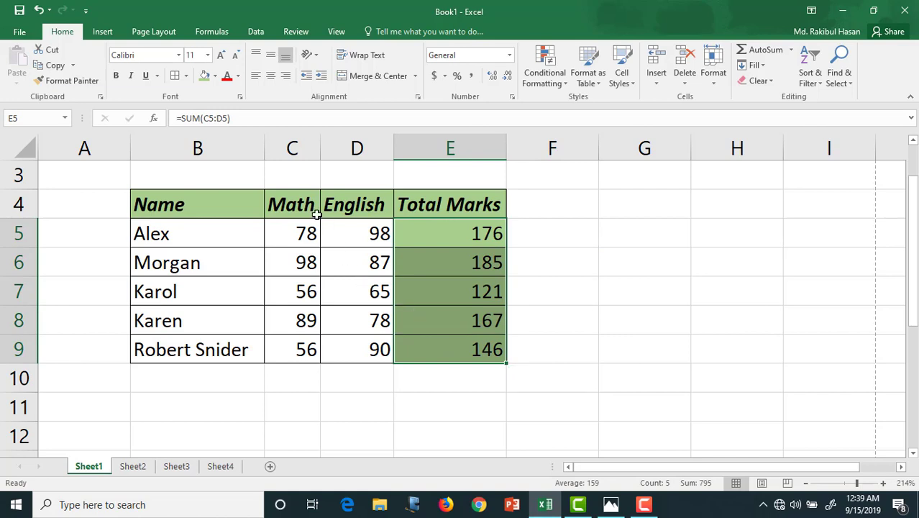
pyautogui.click(228, 78)
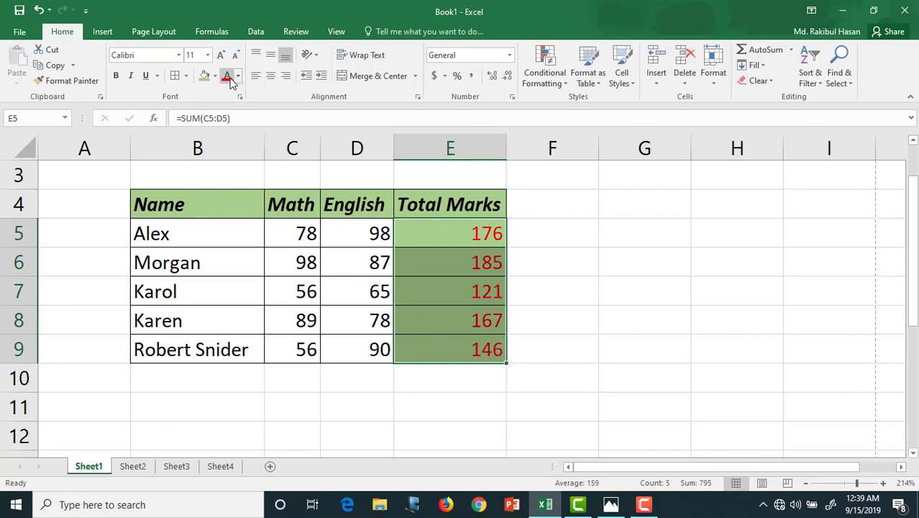
pyautogui.click(238, 78)
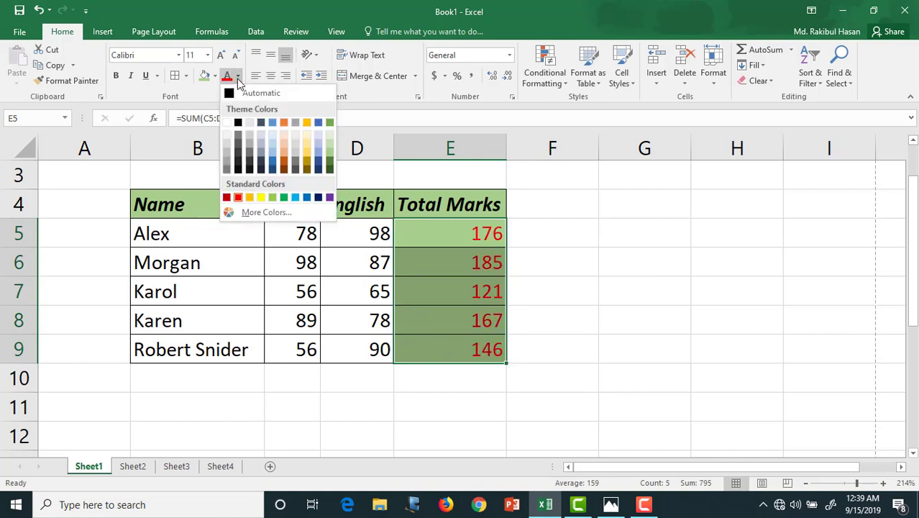
pyautogui.click(257, 200)
pyautogui.click(546, 250)
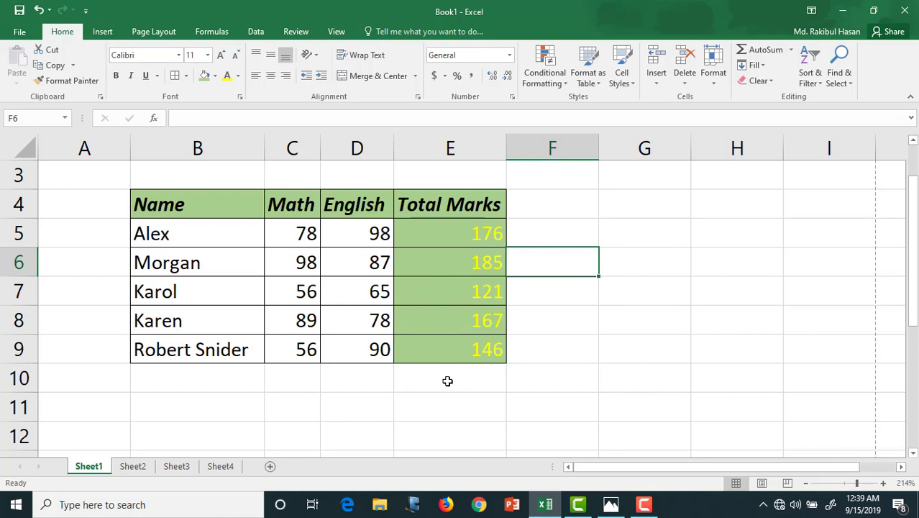
pyautogui.click(317, 389)
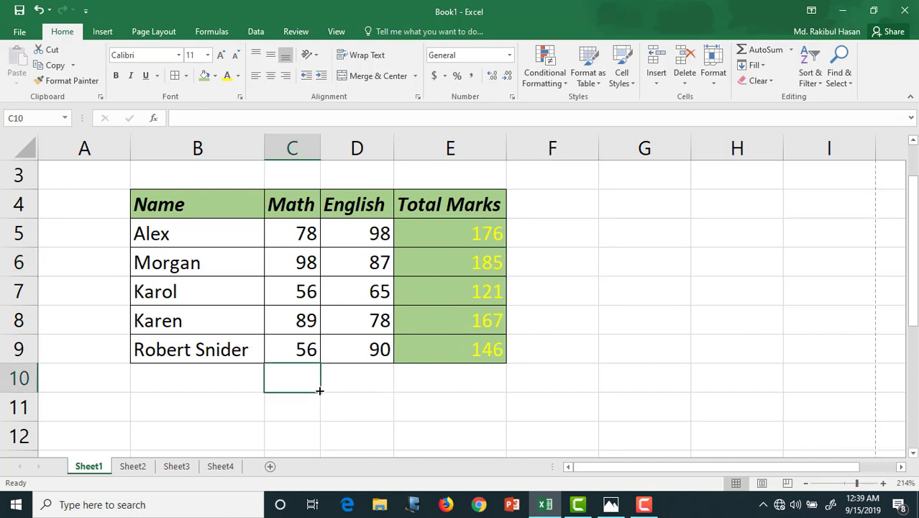